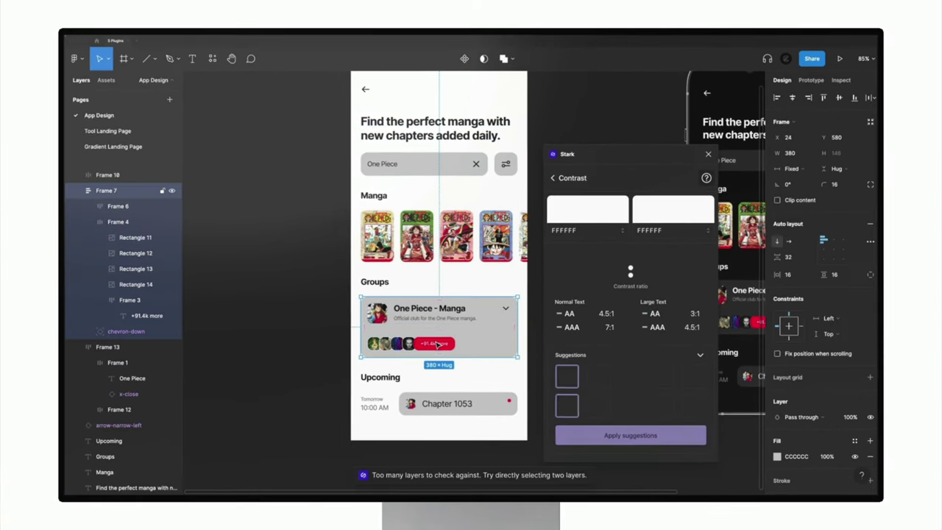
Select the +91.4k more label and the landing page's arch image, then choose word-based lorem ipsum
double_click(437, 344)
double_click(440, 346)
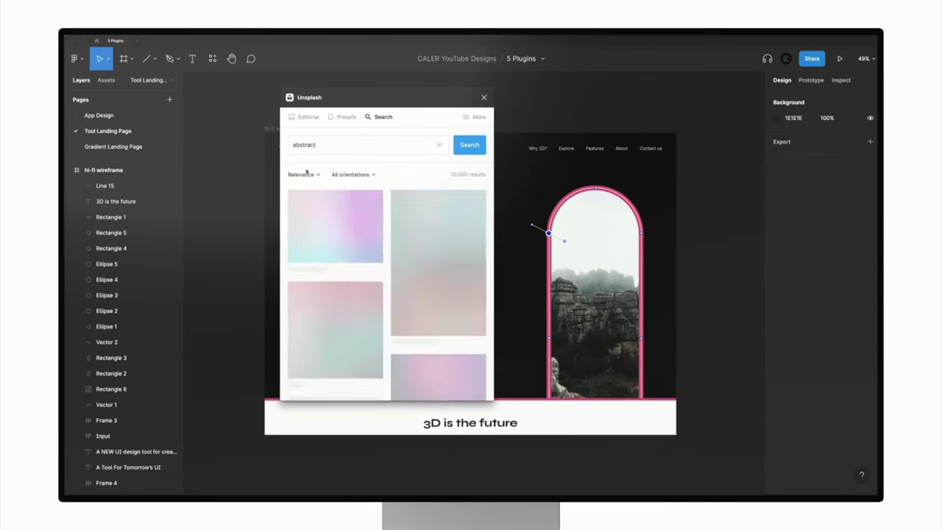
click(557, 237)
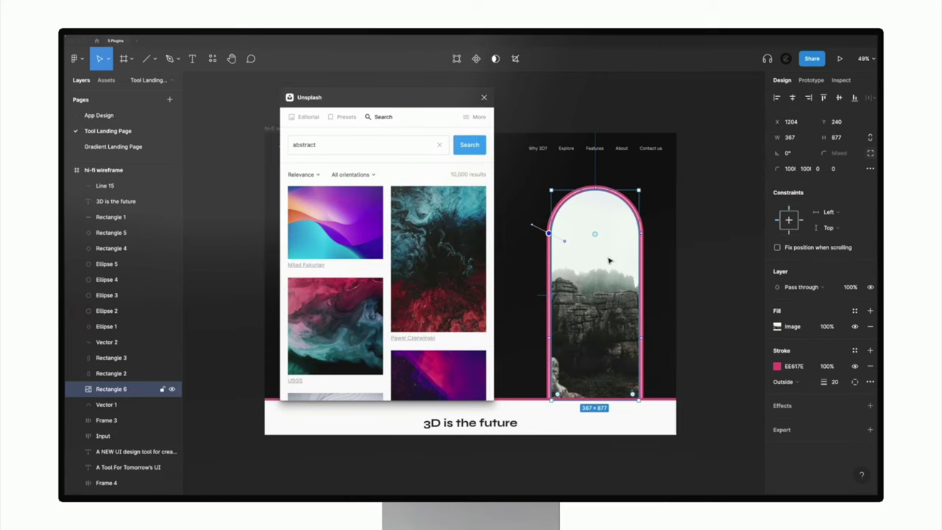
scroll(395, 296, down, 2)
scroll(395, 297, down, 2)
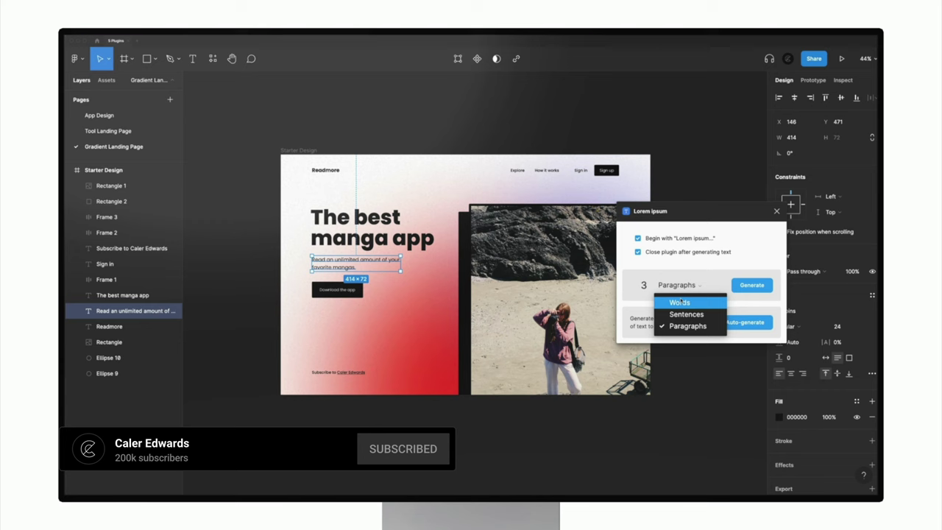
click(680, 303)
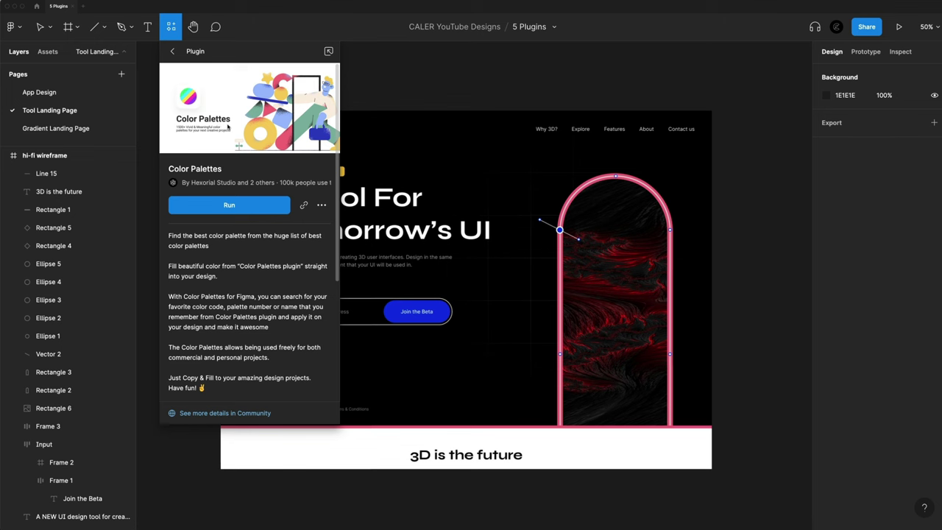
Run Color Palettes and insert the #1447 palette's four swatches beside the headline
click(236, 205)
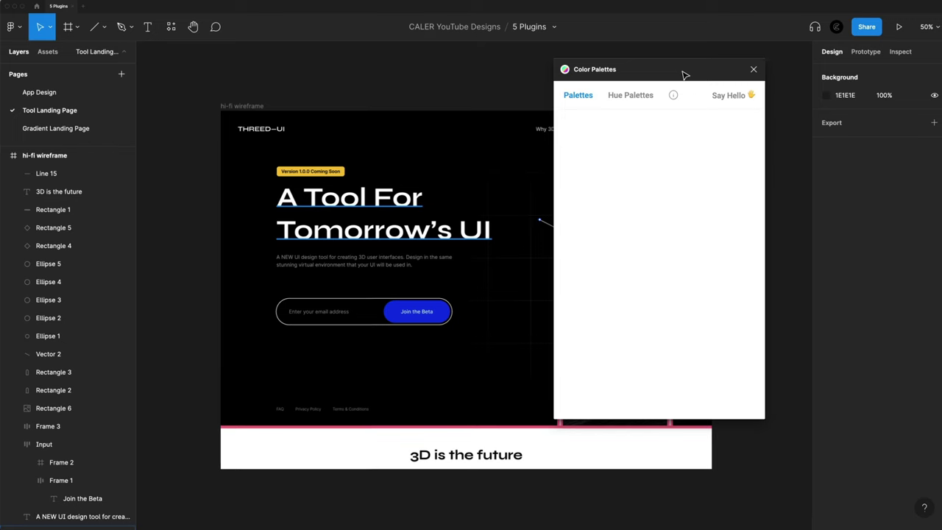
drag(681, 83, 693, 70)
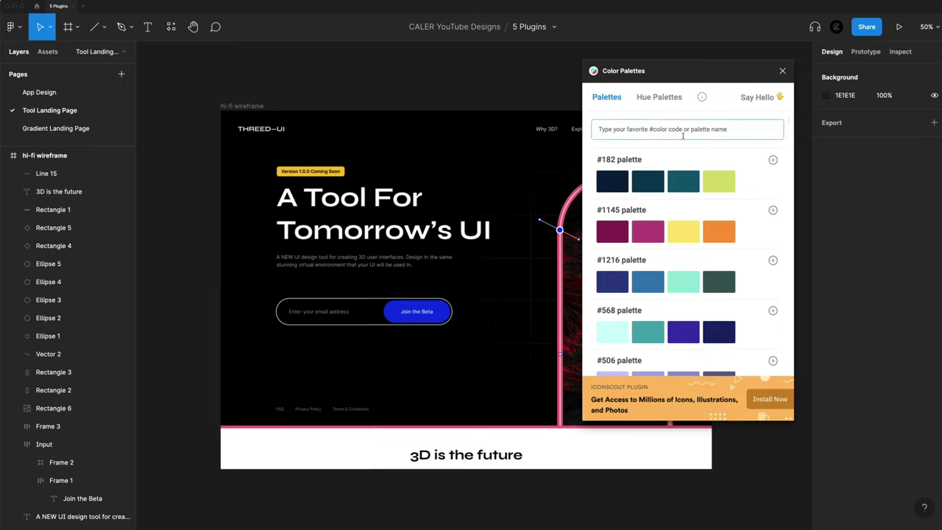
scroll(667, 228, down, 12)
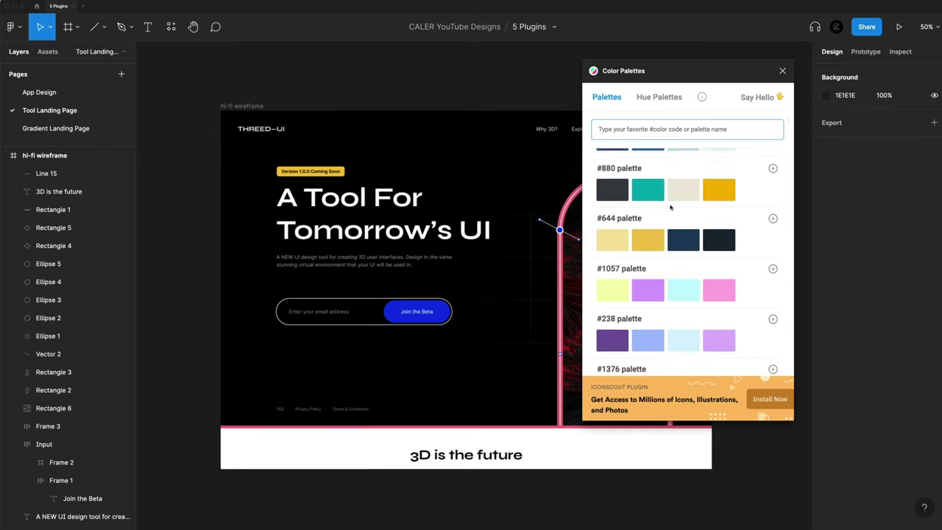
scroll(681, 224, down, 3)
scroll(685, 218, up, 3)
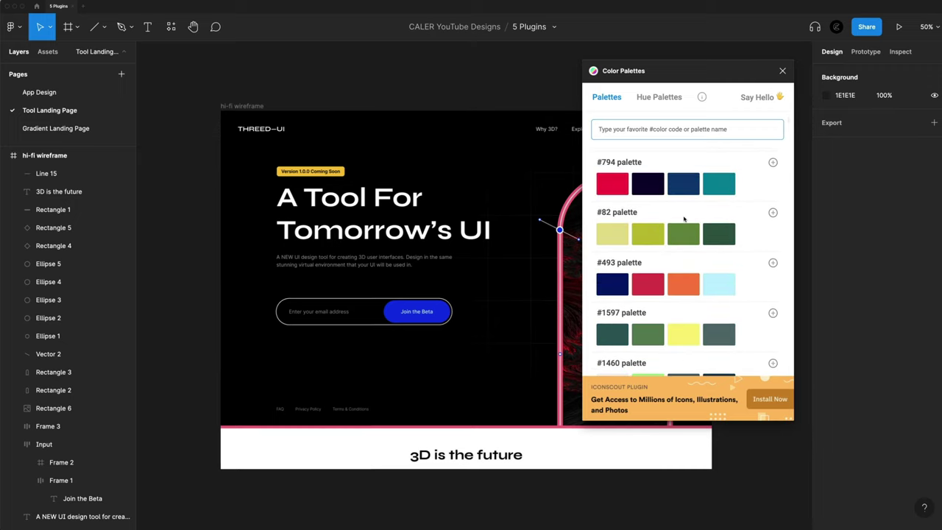
scroll(685, 219, down, 12)
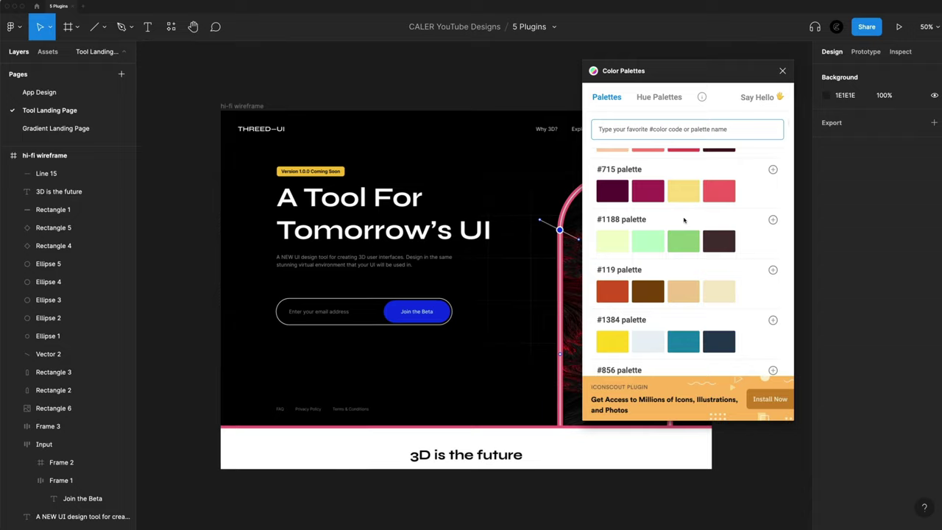
scroll(685, 216, down, 3)
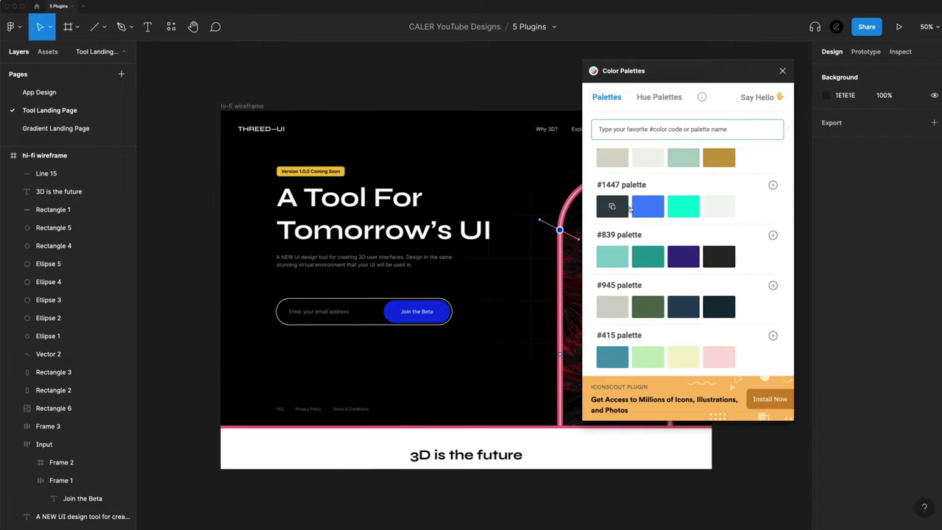
click(773, 184)
Close Color Palettes, zoom out to the whole page and nudge the swatch group lower
click(782, 71)
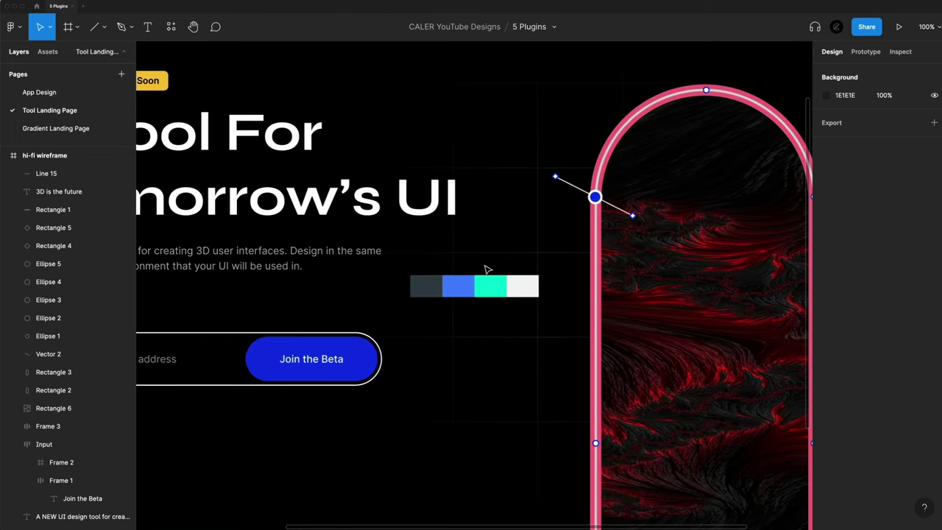
click(475, 285)
key(shift+1)
drag(254, 116, 255, 125)
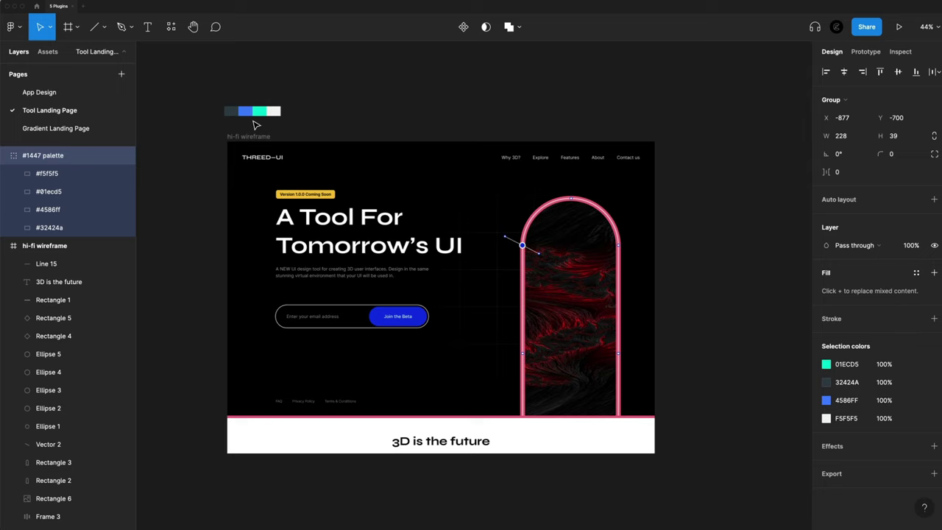
Fill the hi-fi wireframe frame's background with the palette's dark 32424A using the eyedropper
click(250, 137)
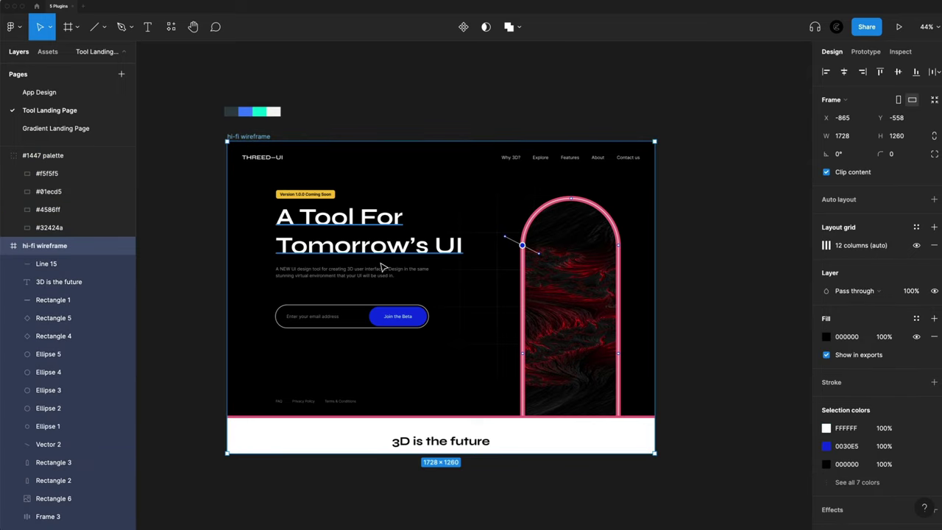
click(858, 482)
scroll(854, 442, down, 5)
scroll(264, 278, up, 3)
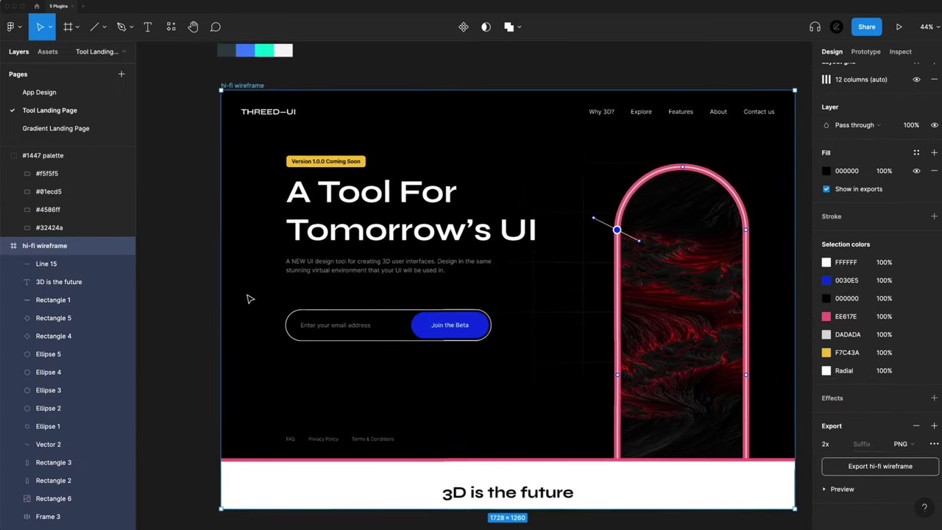
click(826, 171)
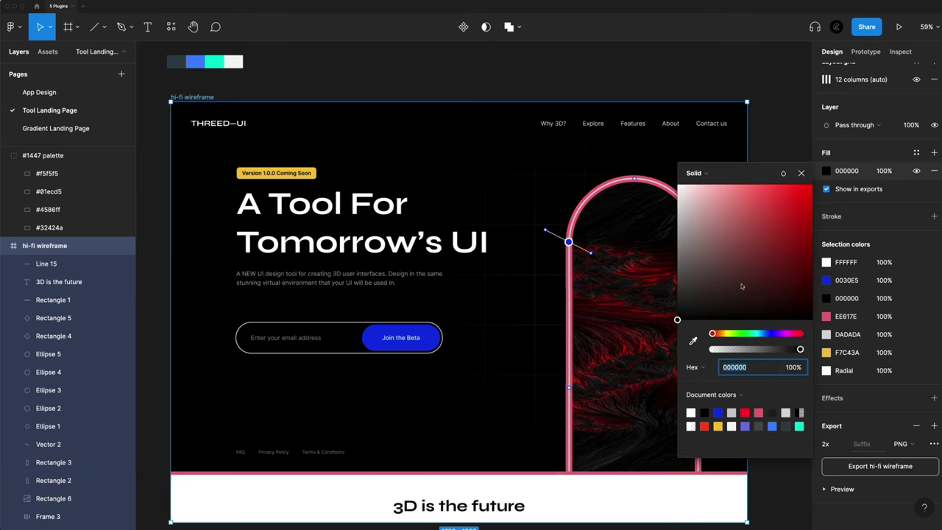
click(692, 340)
click(184, 64)
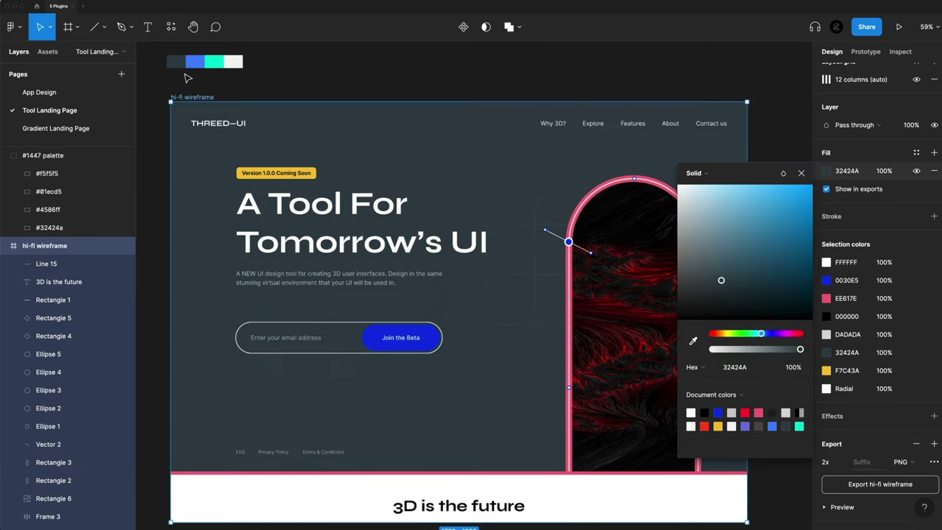
Replace the frame's blue 0030E5 with the palette's cyan swatch
click(827, 280)
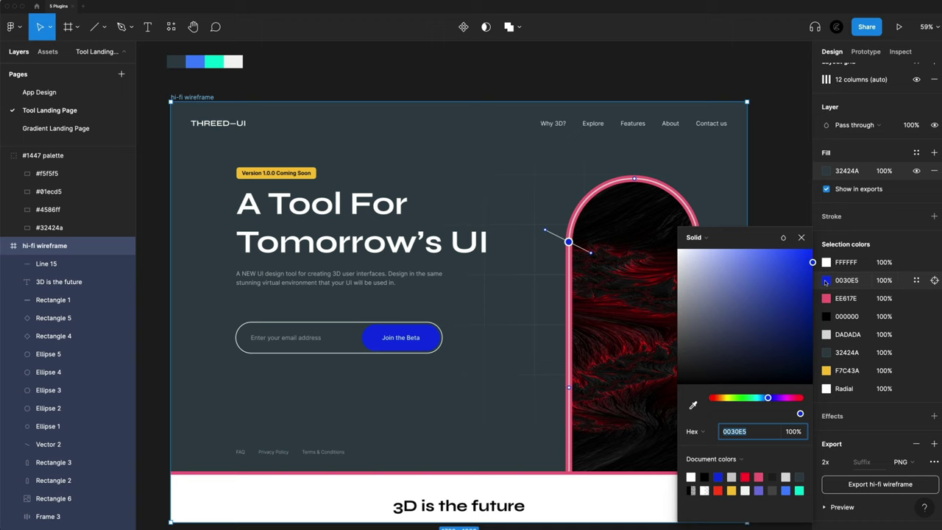
click(692, 405)
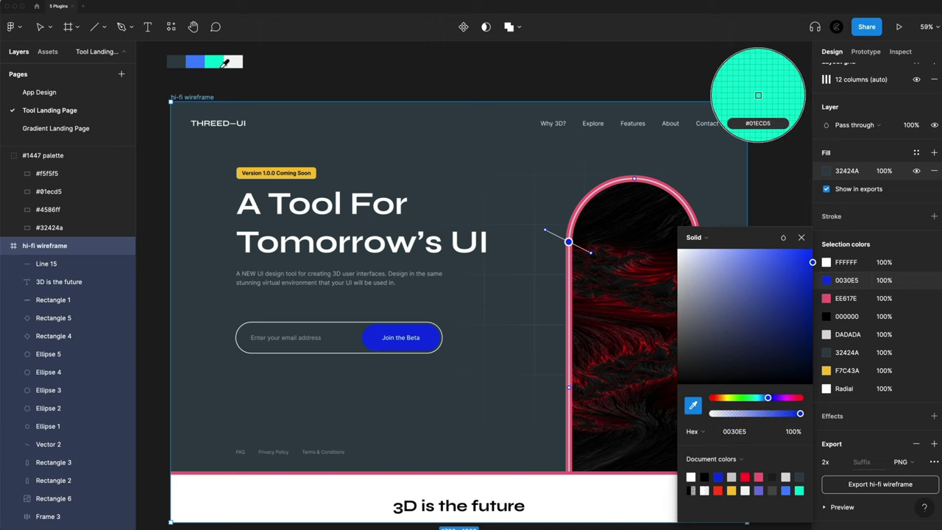
click(214, 62)
Make the Join the Beta button text dark
double_click(409, 339)
double_click(410, 340)
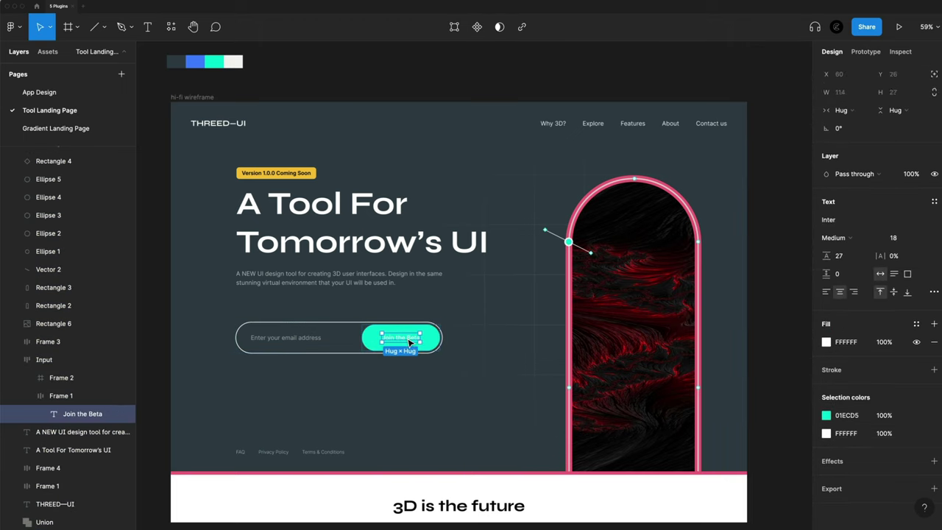
click(828, 368)
click(695, 336)
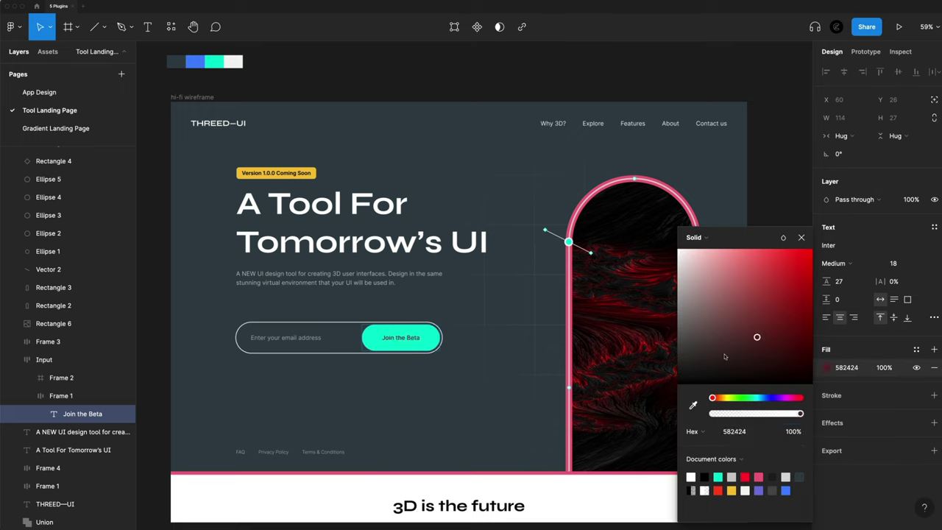
click(565, 79)
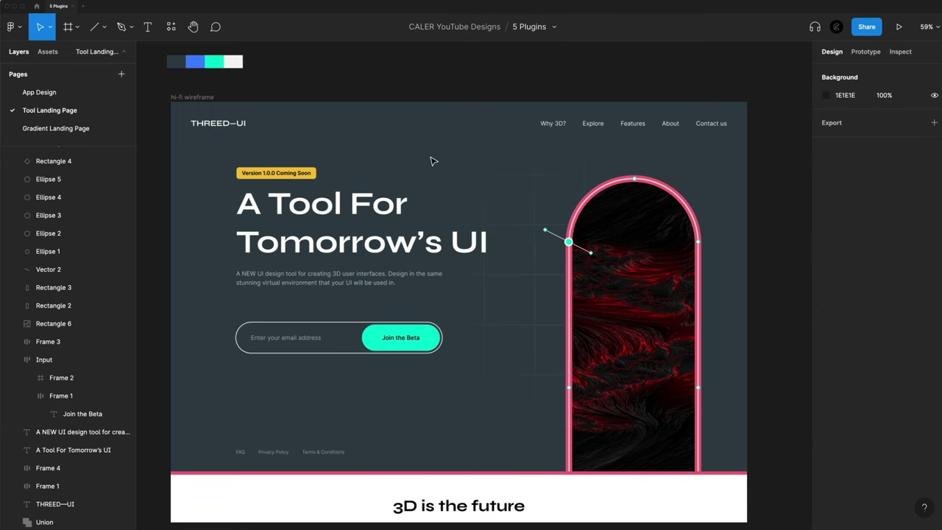
Fill the Version 1.0.0 Coming Soon badge with the sampled dark background, slightly darkened
click(251, 174)
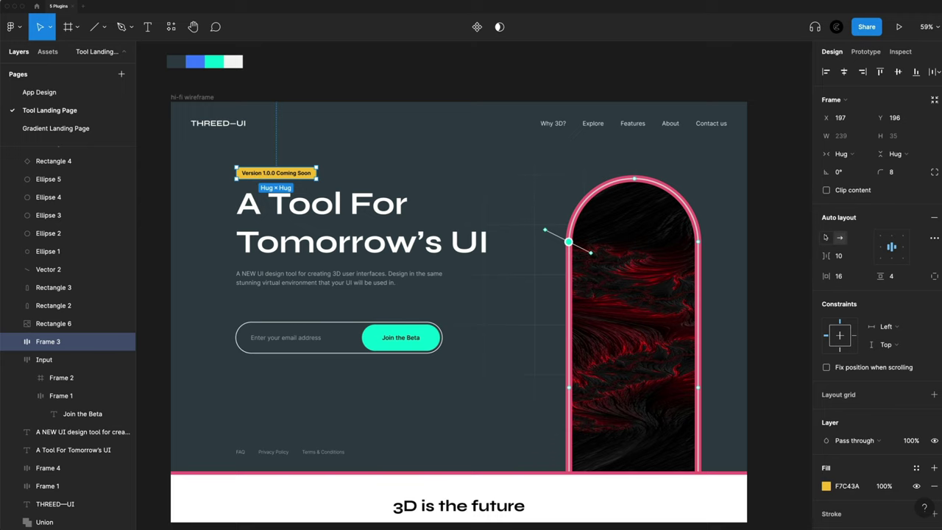
key(i)
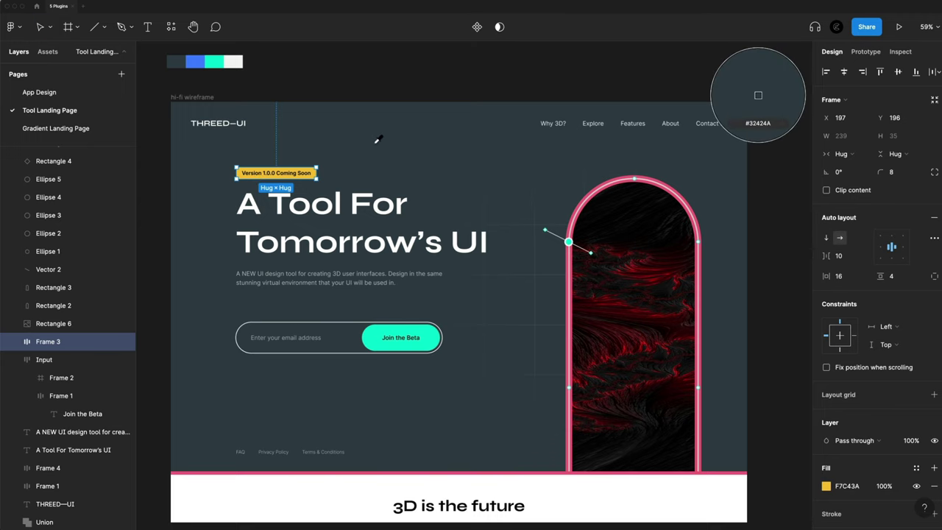
click(377, 141)
click(827, 487)
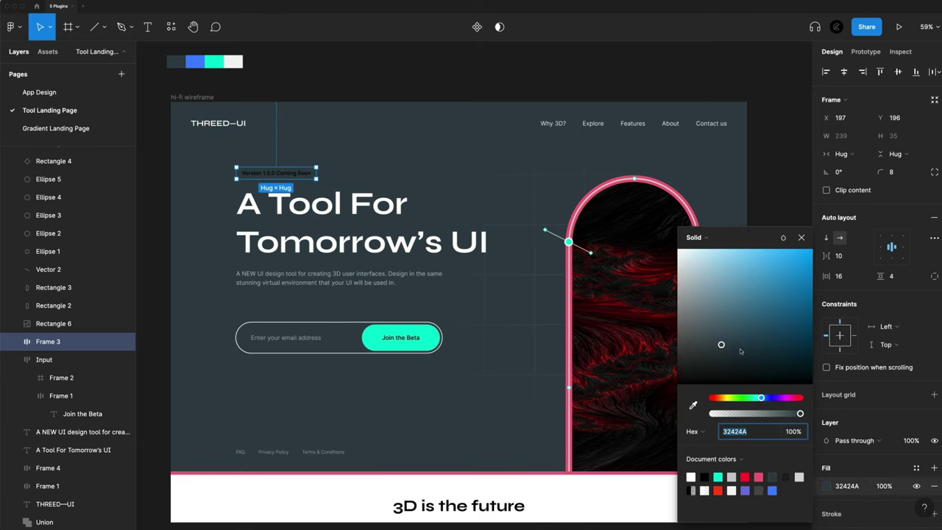
drag(722, 345, 729, 354)
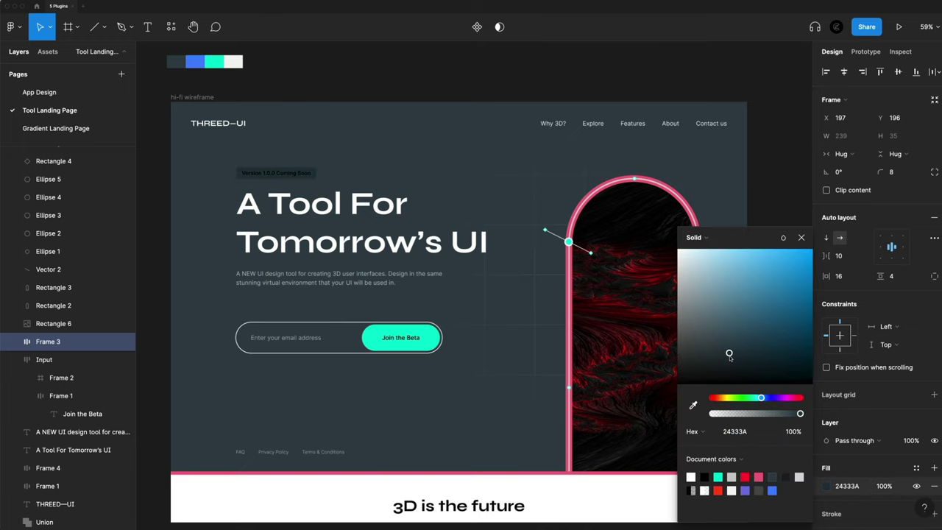
Set the badge text colour to white, FFFFFF
double_click(280, 175)
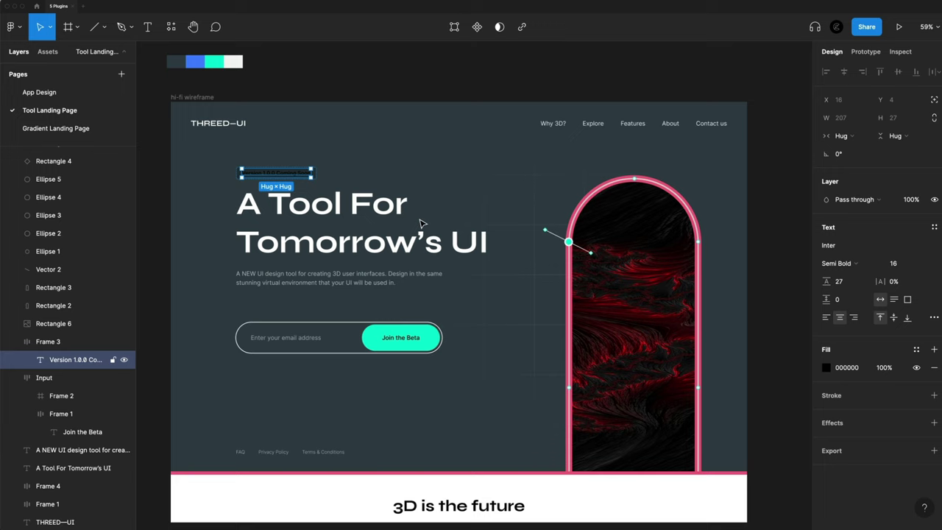
click(819, 368)
text(FFFFFF)
key(Return)
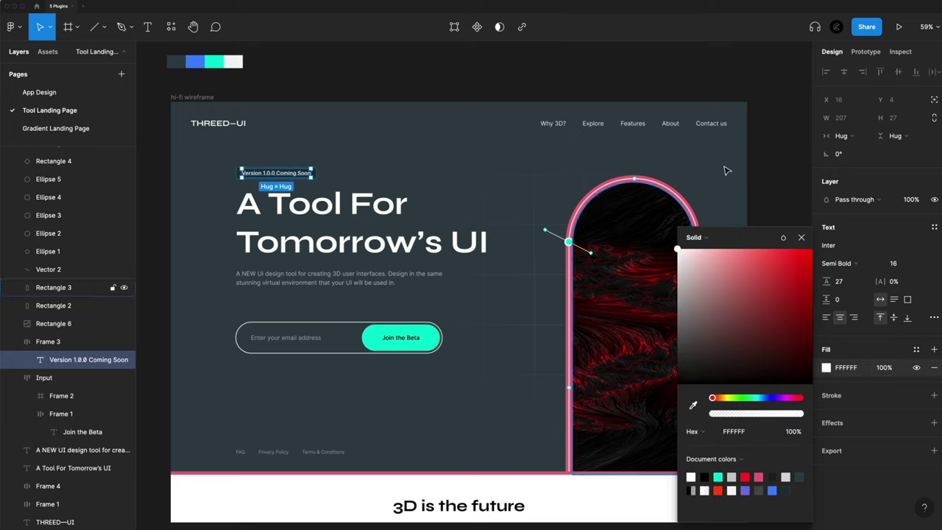
click(777, 157)
Darken the badge frame's background colour further
scroll(236, 175, up, 5)
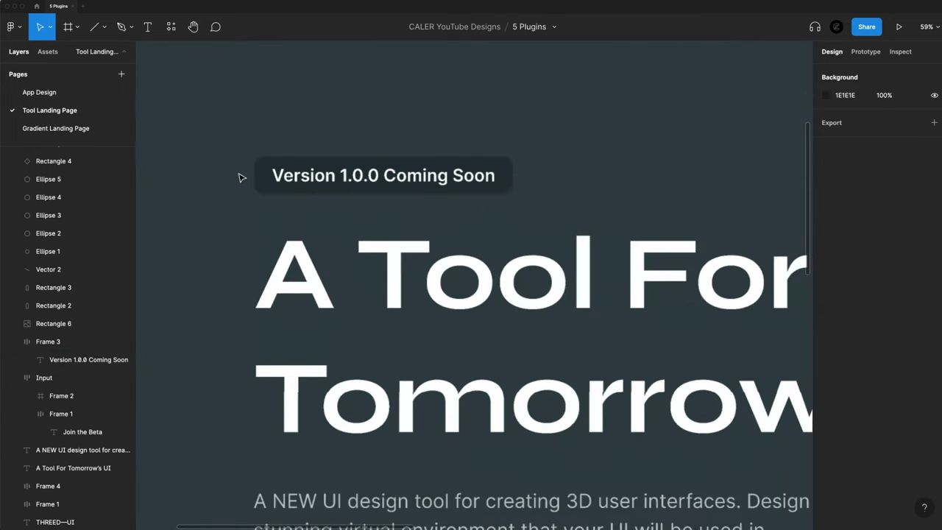
click(267, 176)
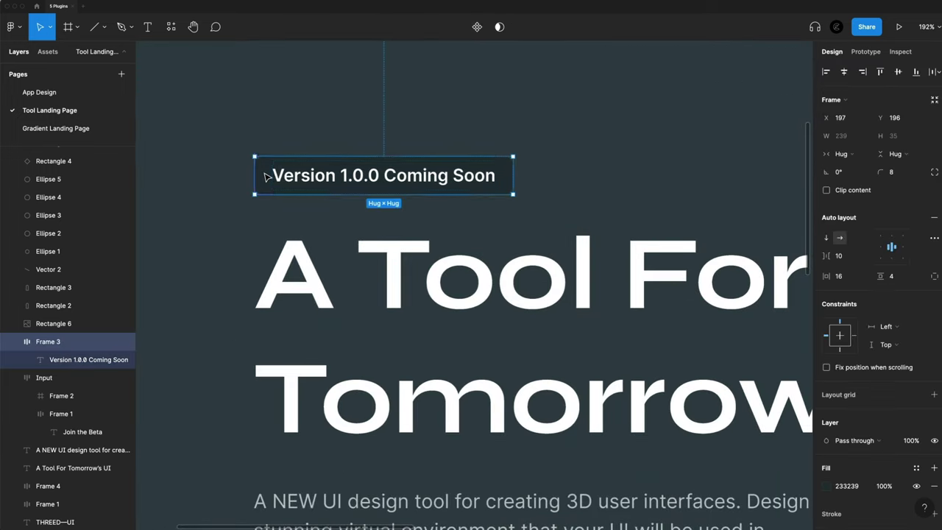
click(827, 486)
click(733, 359)
key(Escape)
scroll(658, 154, down, 10)
Replace the frame's pink EE617E selection colour with the palette's blue 4586FF
key(Escape)
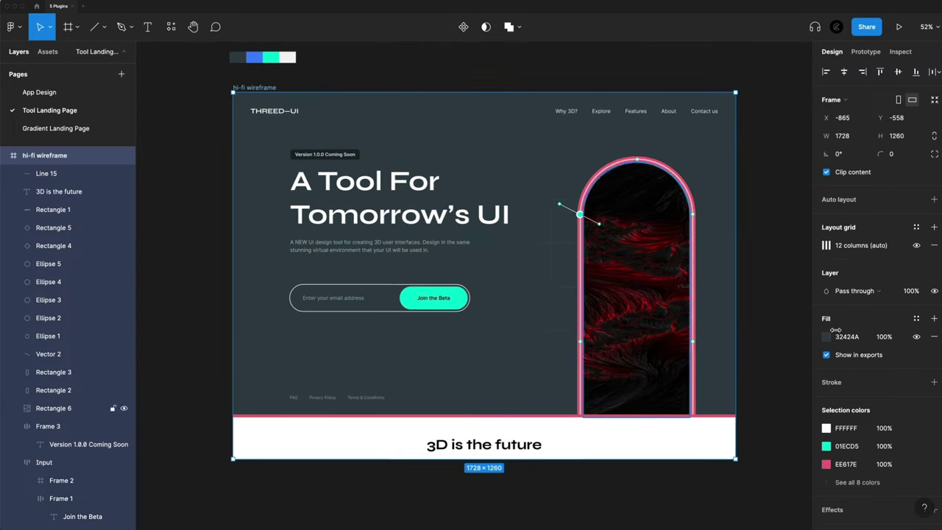
scroll(829, 349, down, 3)
click(836, 379)
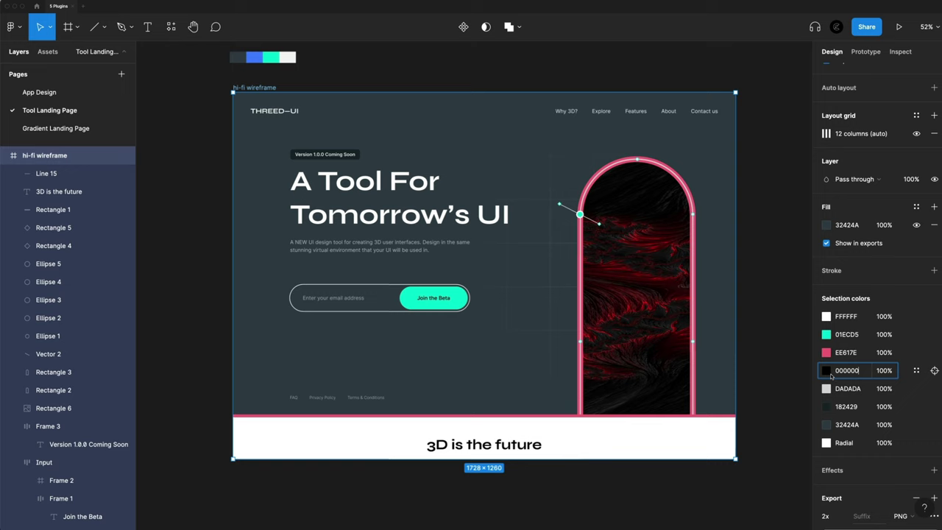
click(842, 358)
scroll(839, 355, down, 1)
scroll(838, 352, down, 1)
click(826, 301)
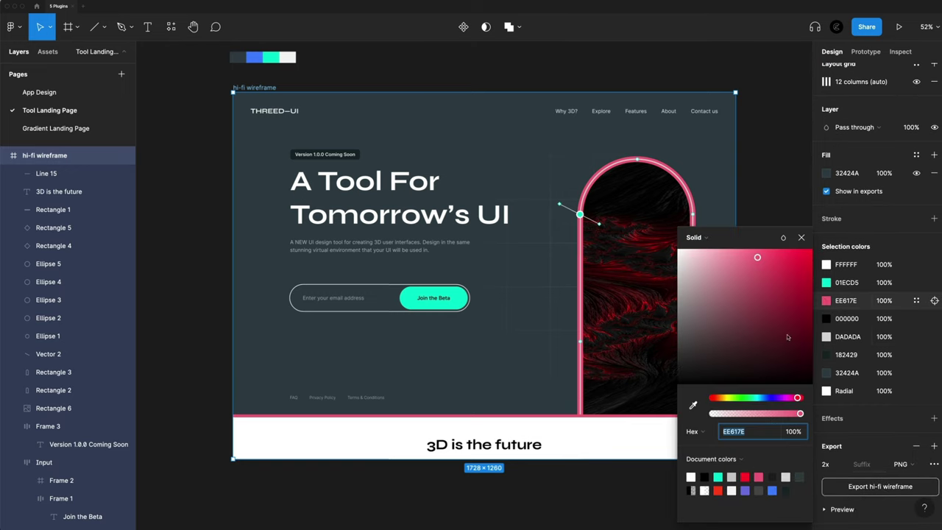
key(i)
click(260, 62)
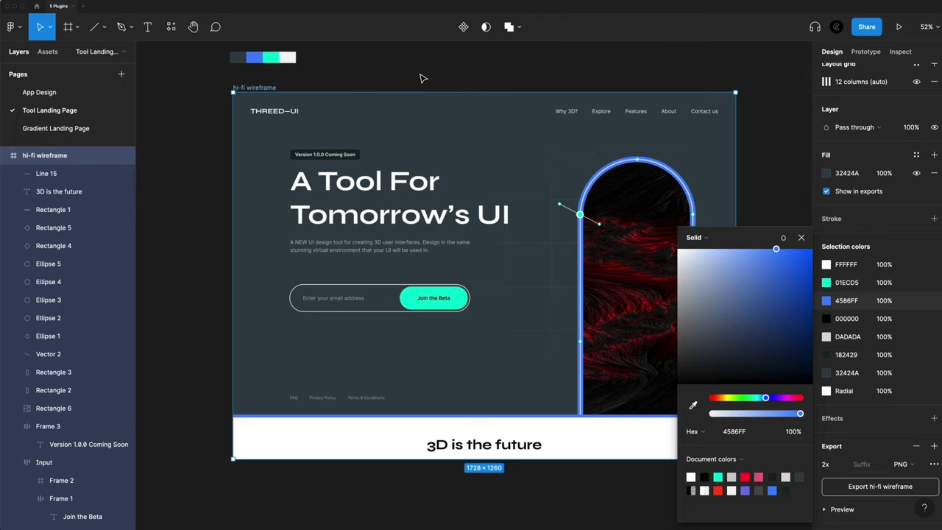
click(780, 87)
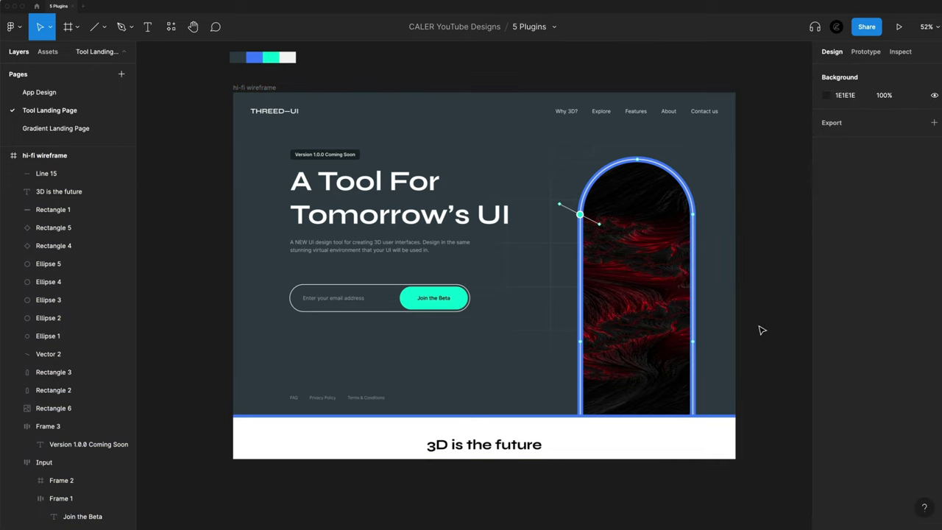
scroll(773, 276, right, 3)
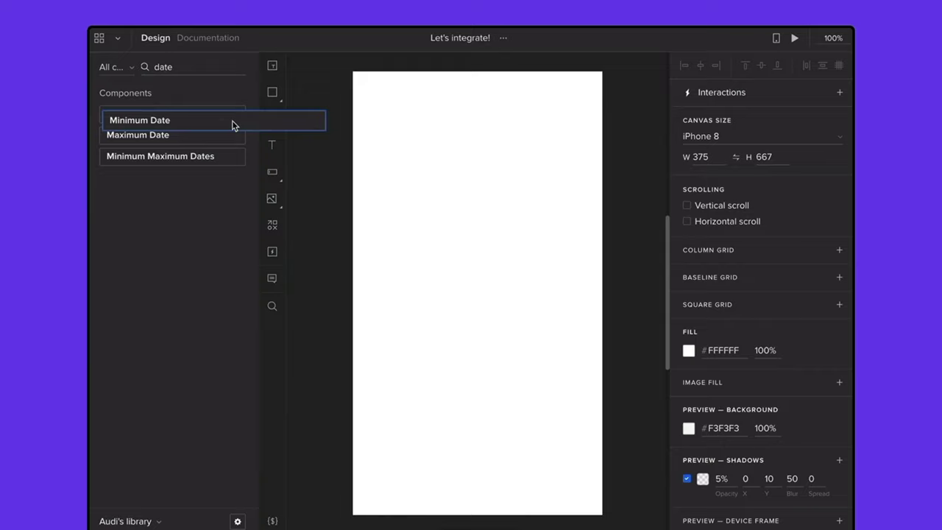
Preview the prototype and advance its date picker calendar to the next month
click(794, 38)
click(582, 341)
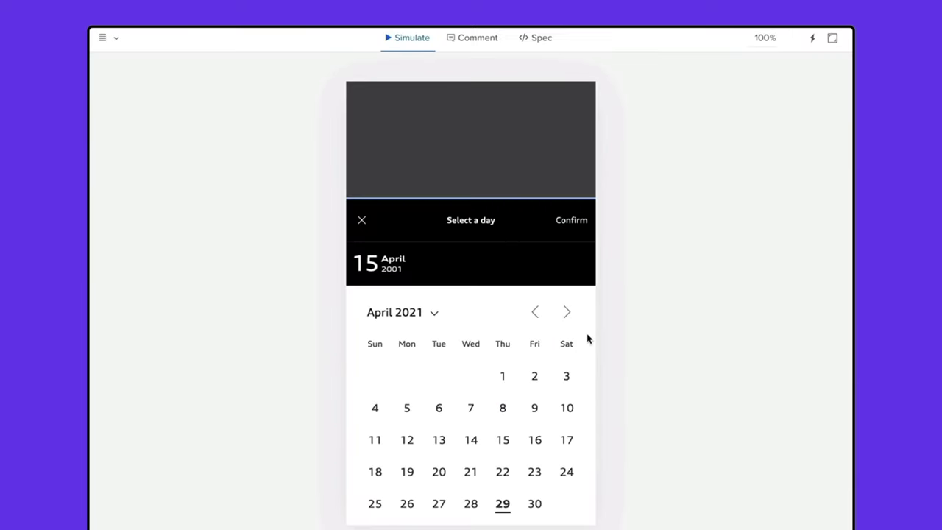
click(568, 313)
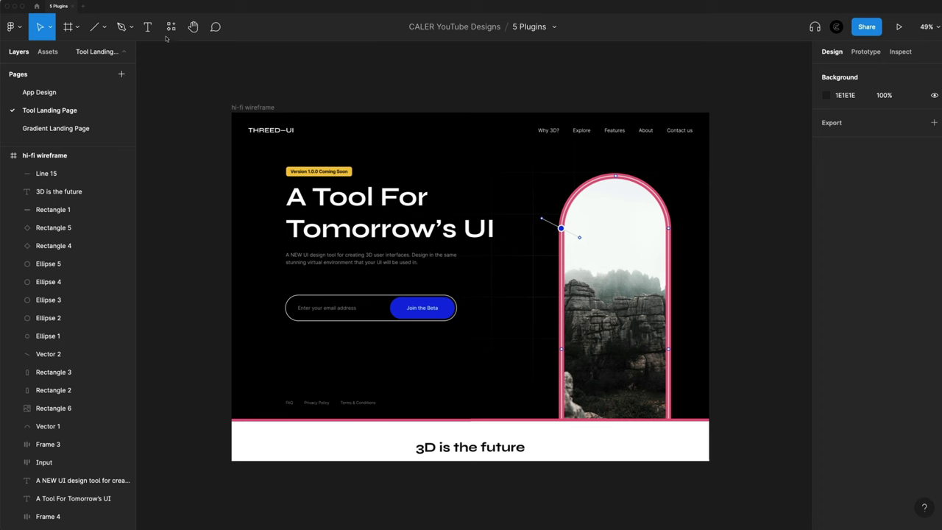
click(171, 27)
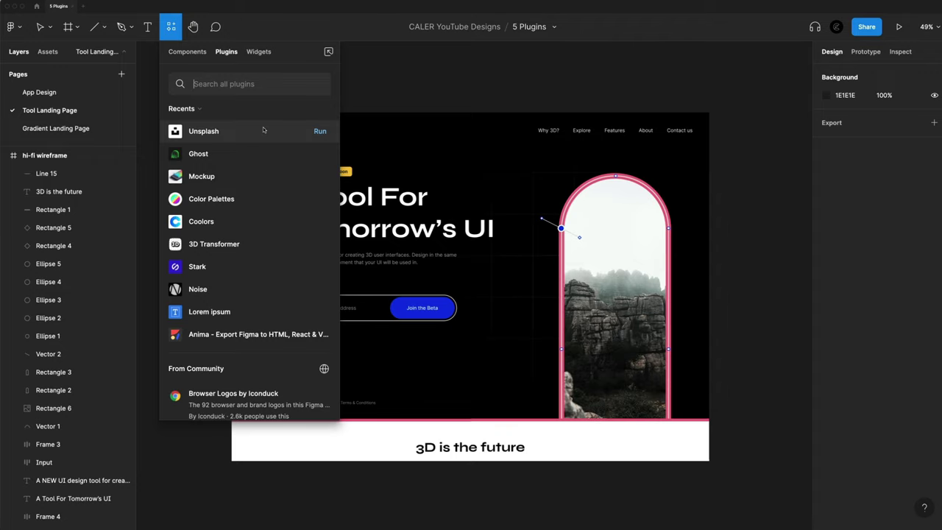
Fill the arch rectangle with a dark red abstract Unsplash photo, then close the plugin
click(320, 131)
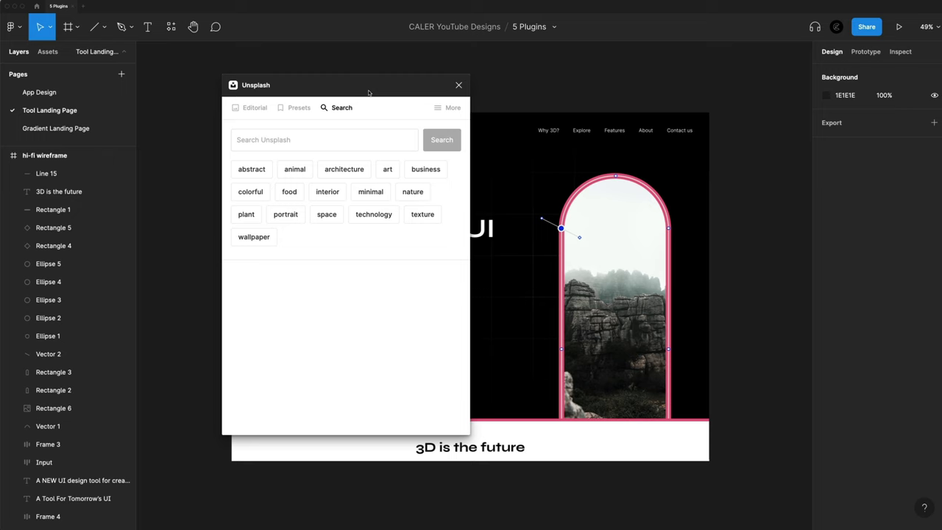
drag(369, 93, 396, 80)
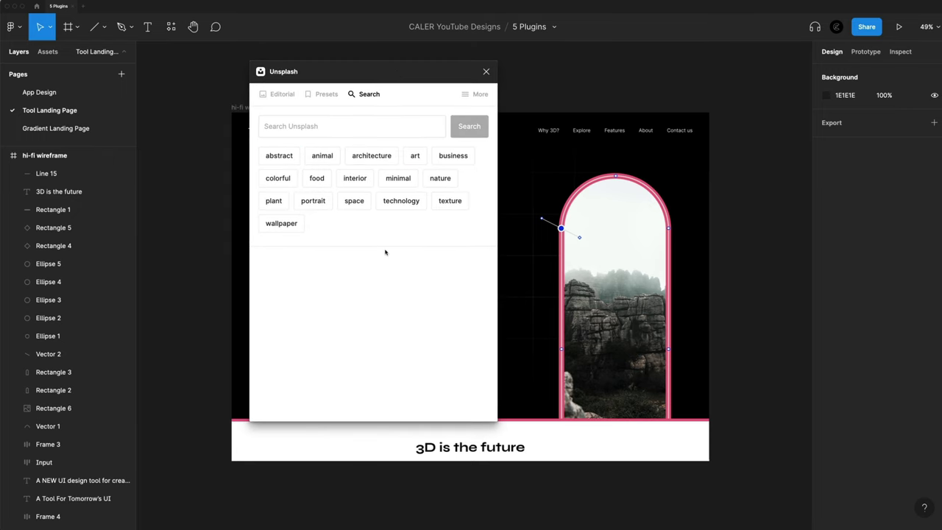
click(279, 155)
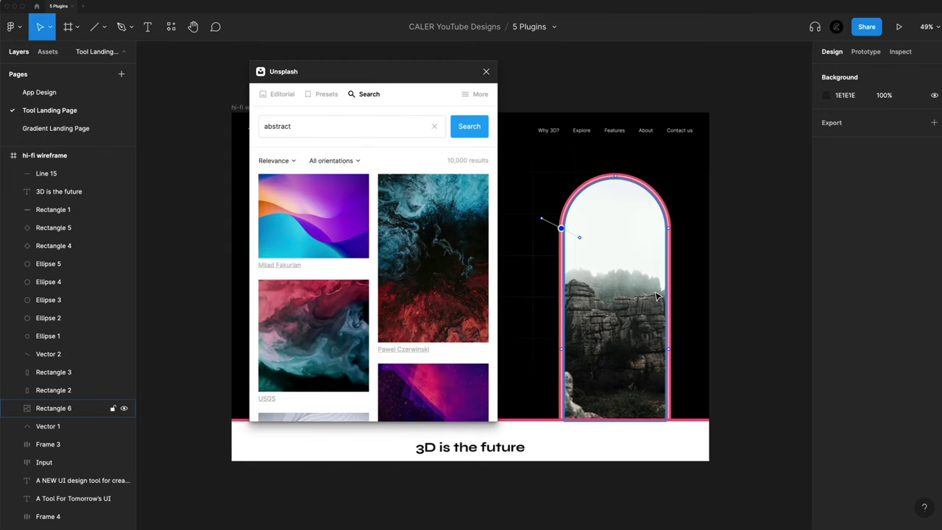
click(644, 281)
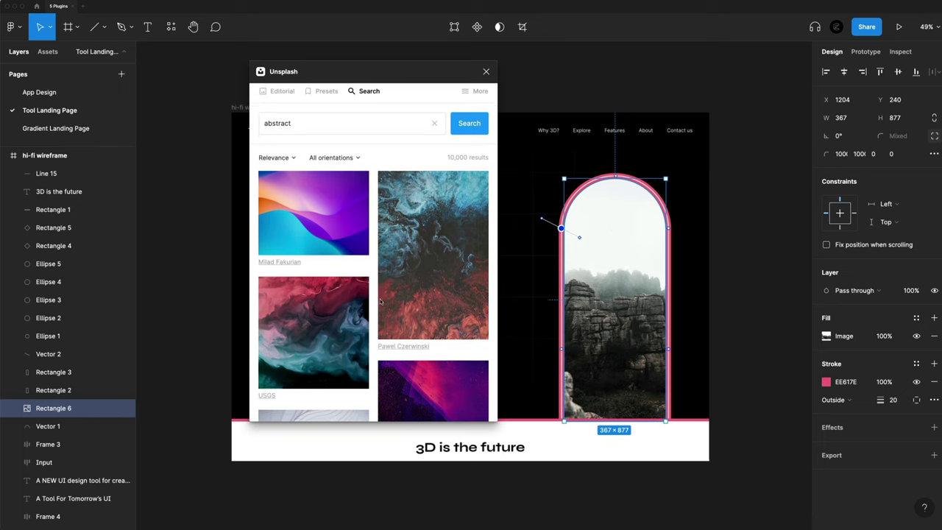
scroll(384, 303, down, 15)
scroll(384, 303, down, 10)
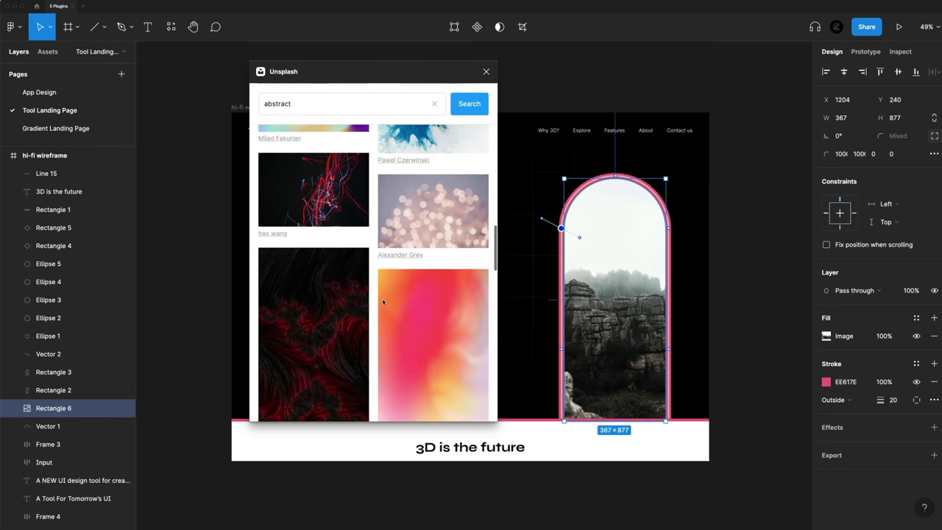
click(333, 249)
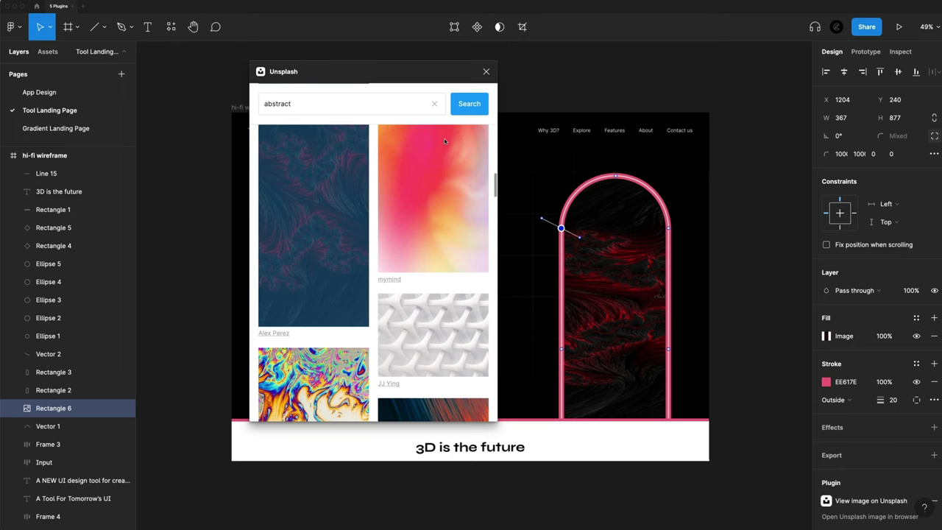
click(486, 71)
click(791, 131)
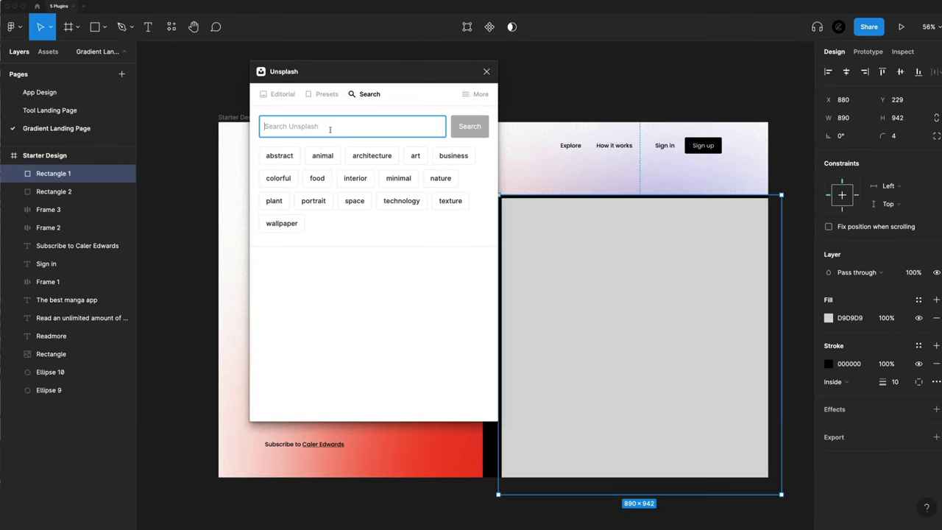
Search Unsplash for book photos and scroll through the results
text(book)
key(Return)
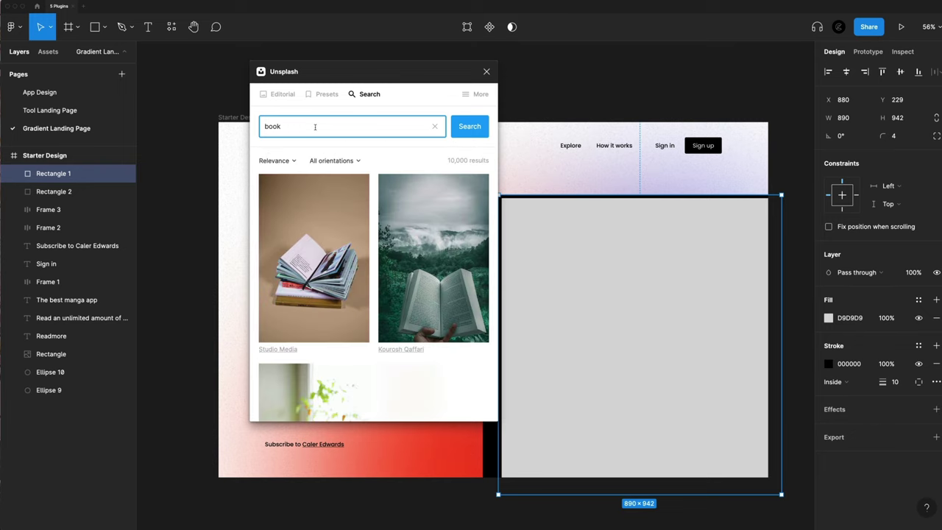
scroll(441, 203, down, 1)
scroll(441, 203, down, 5)
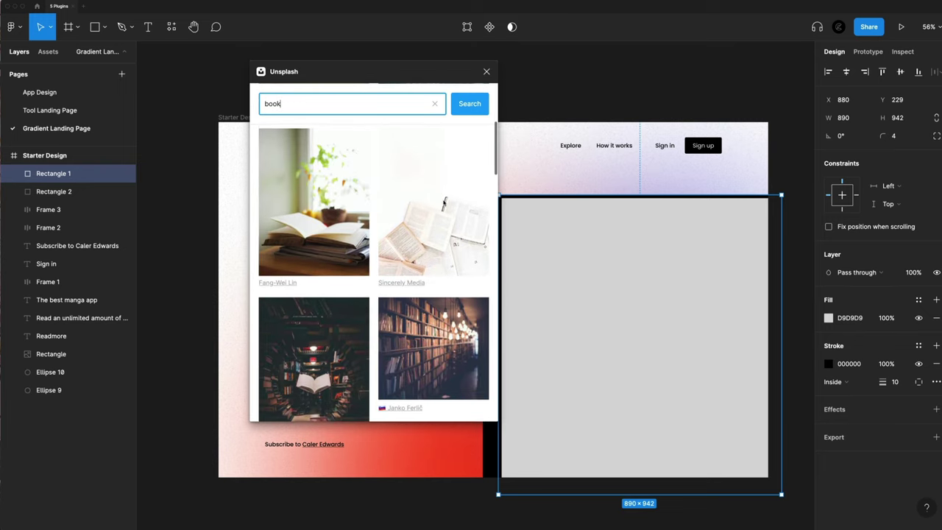
Insert two random preset photos into the rectangle, then browse the editorial selection
click(324, 94)
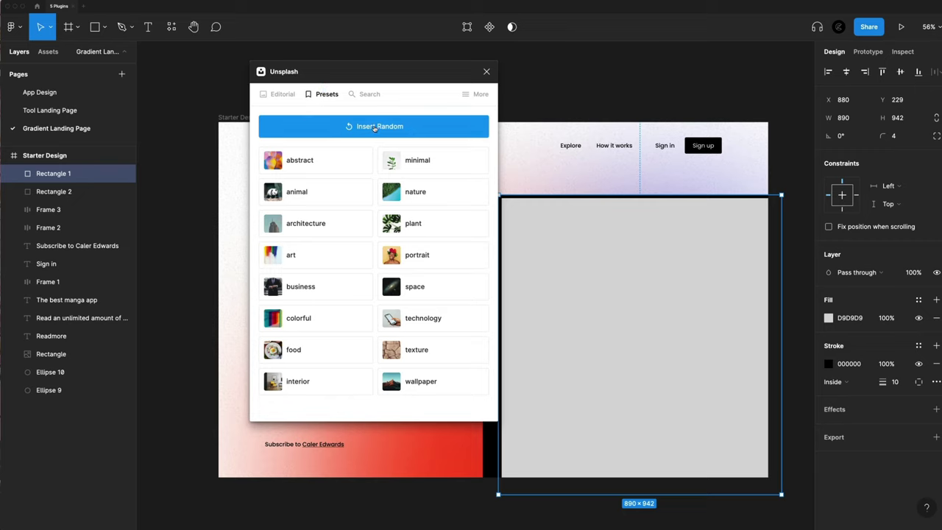
click(375, 127)
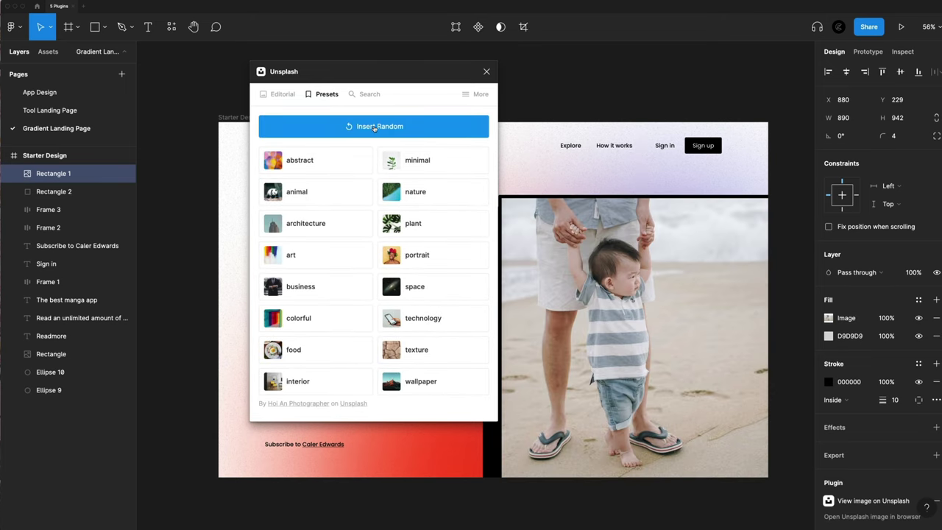
click(375, 127)
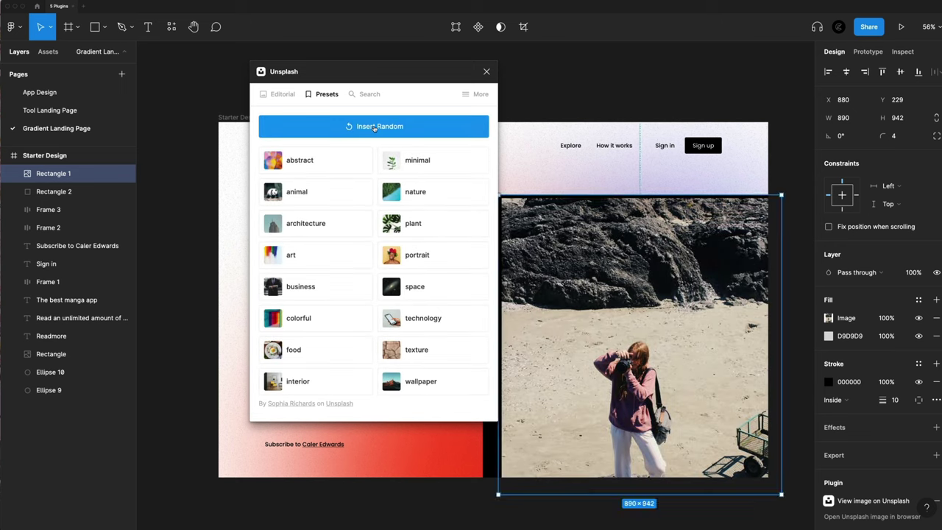
click(282, 95)
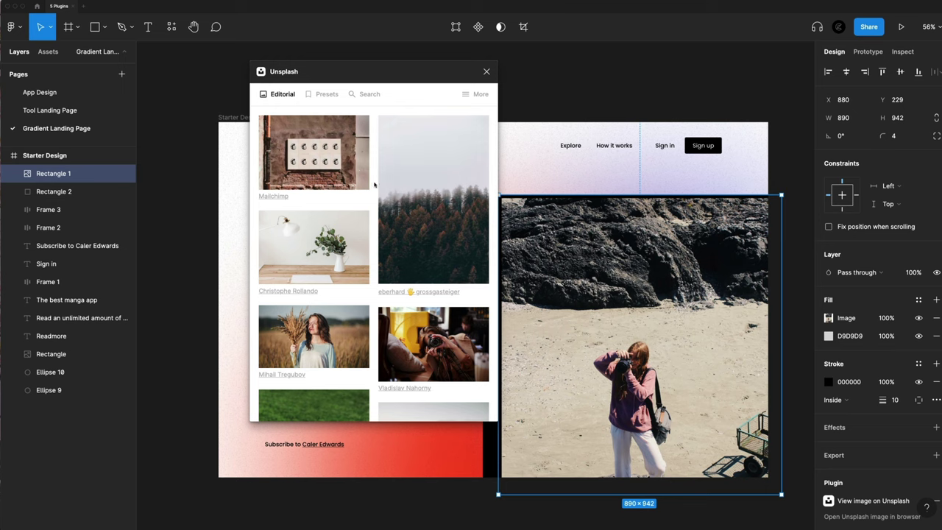
scroll(376, 184, down, 2)
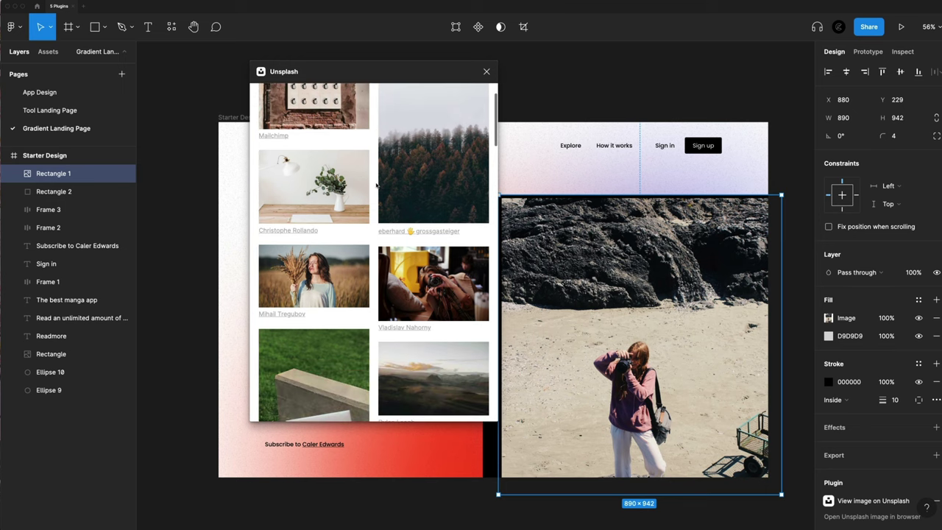
scroll(376, 186, up, 2)
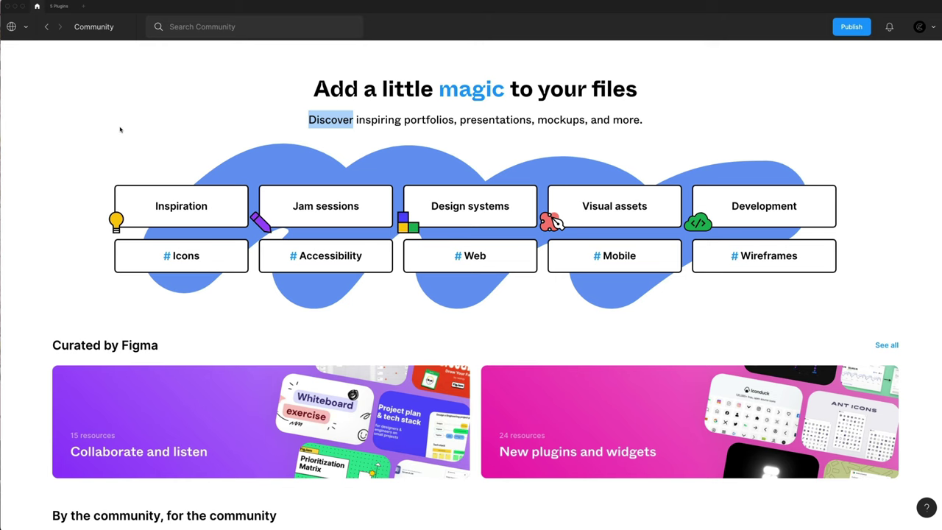
Clear the highlighted word and scroll down through the Community page
click(120, 129)
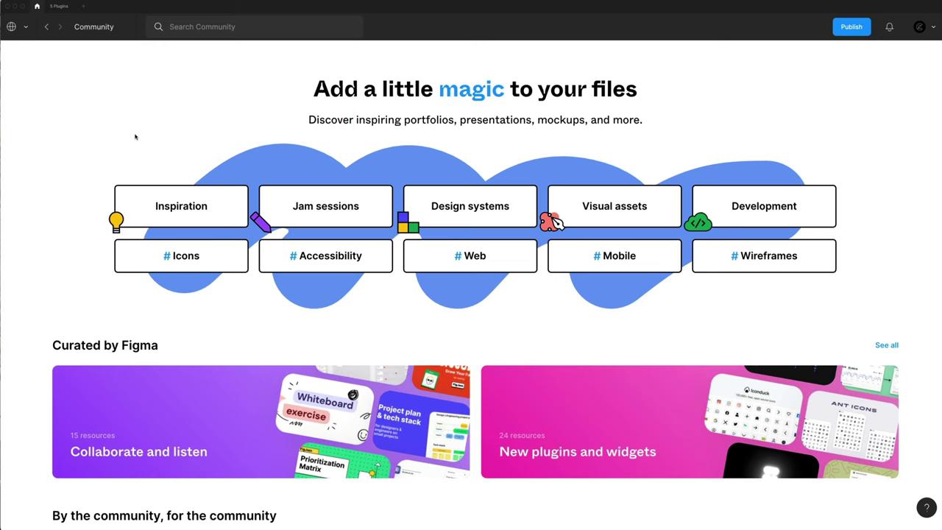
scroll(135, 136, down, 8)
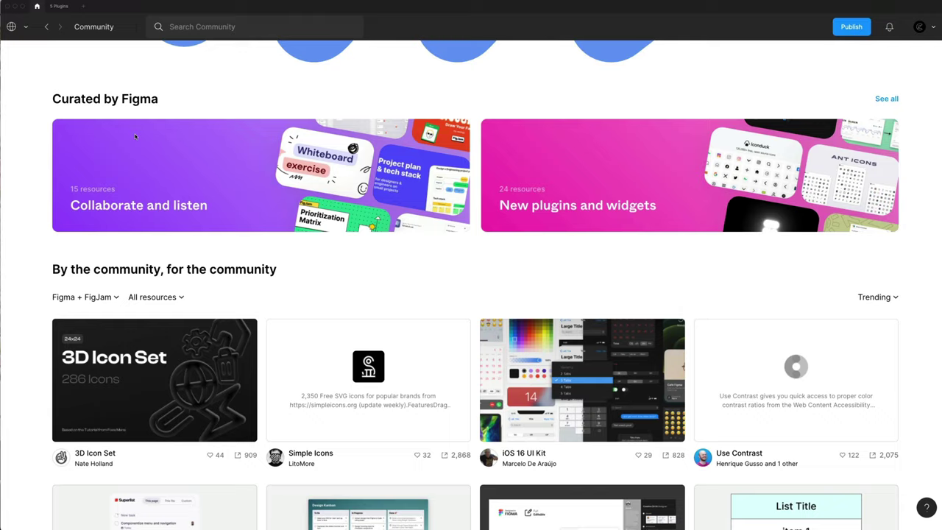
scroll(135, 136, down, 5)
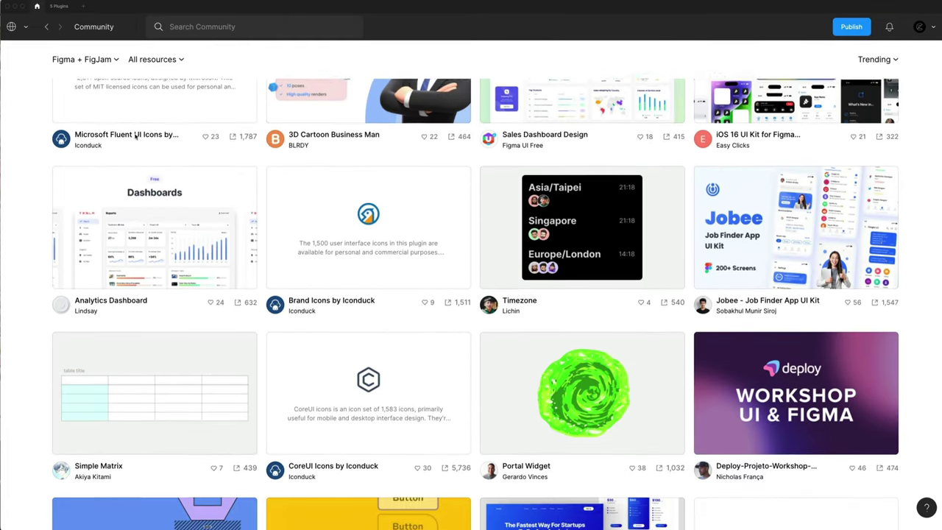
scroll(135, 136, down, 3)
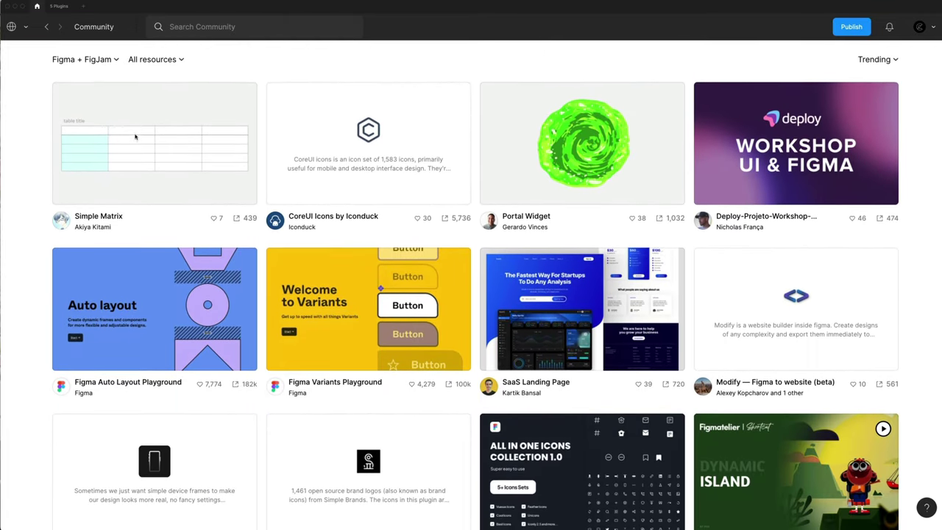
scroll(135, 136, down, 4)
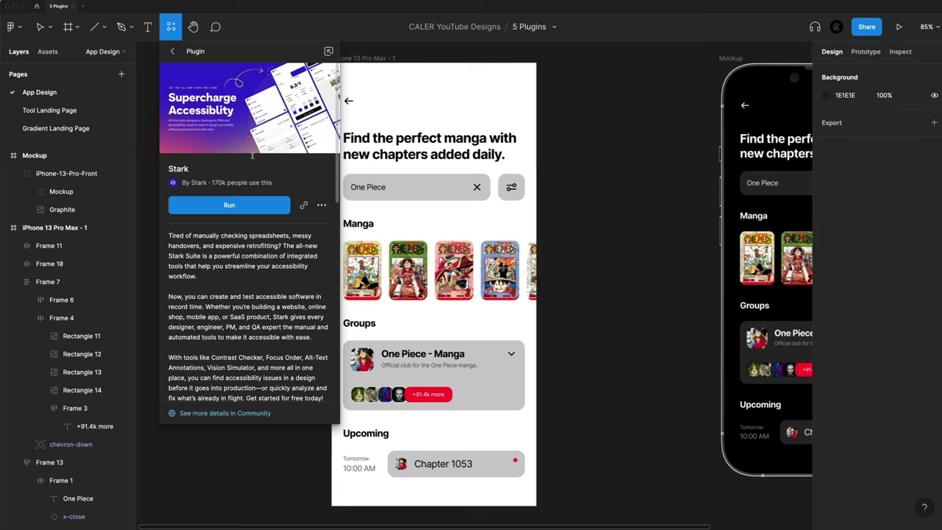
Launch Stark beside the manga screen and check the heading's contrast
click(239, 207)
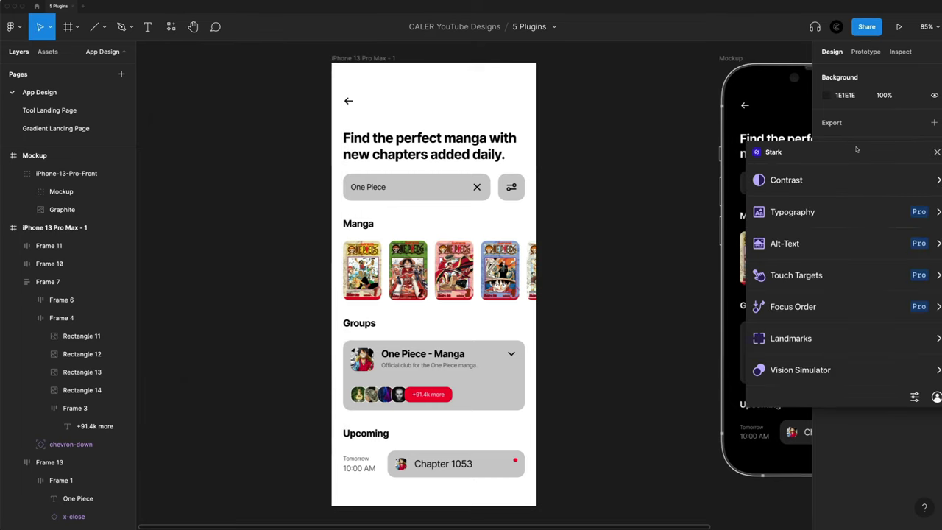
drag(856, 150, 663, 137)
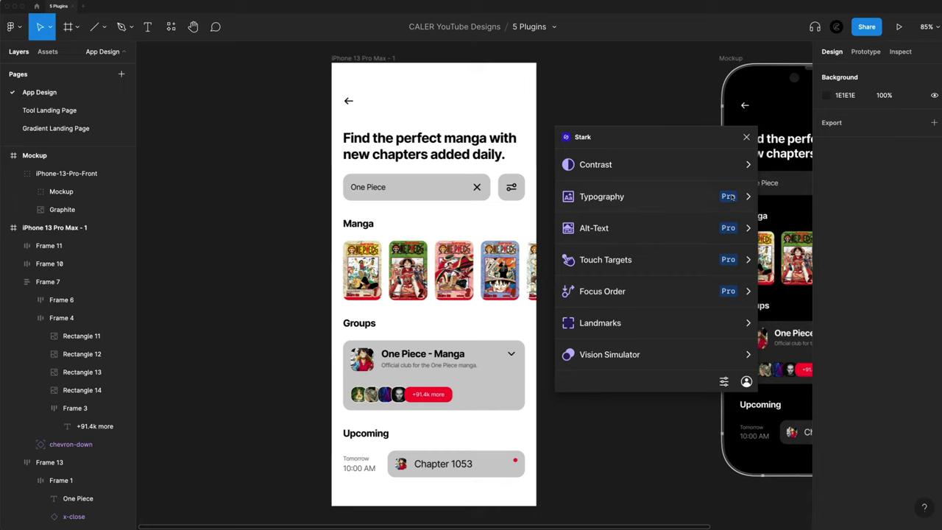
click(611, 165)
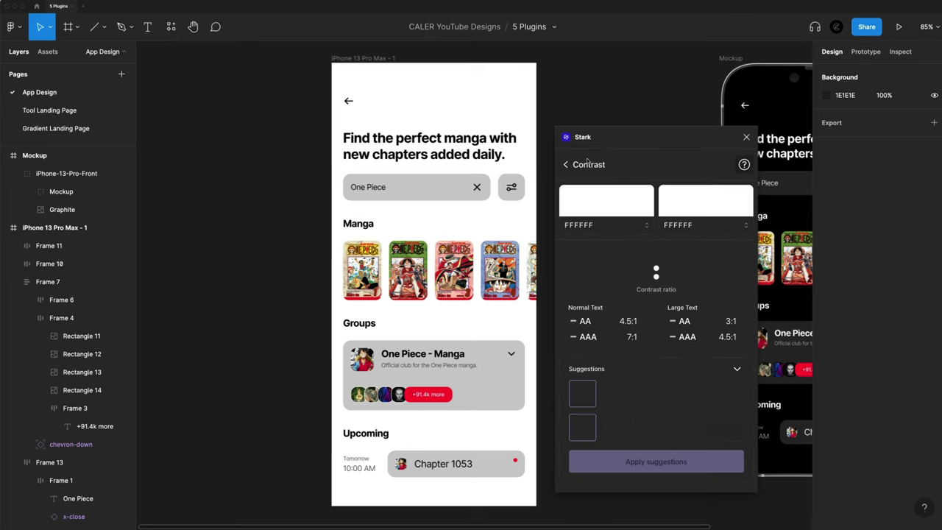
click(398, 155)
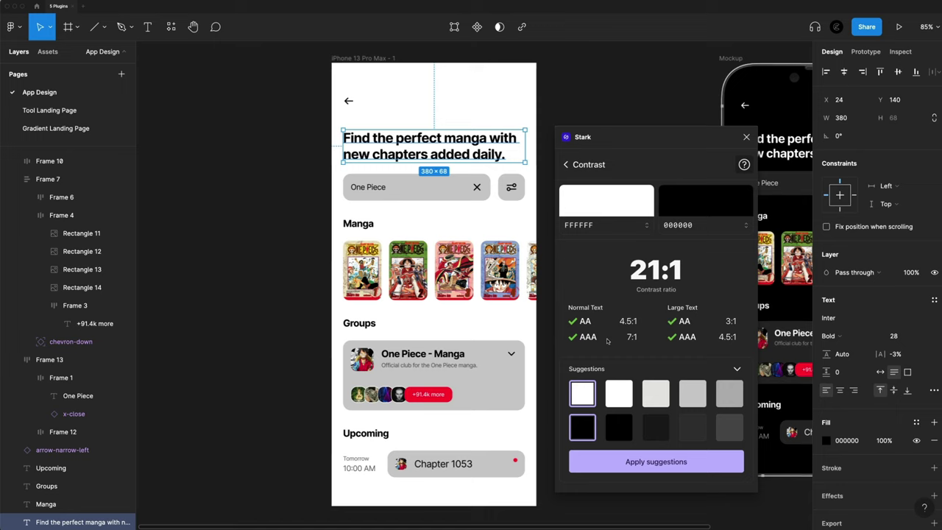
Drill into the Groups card's avatar row and check the +91.4k more text's contrast
scroll(633, 357, down, 1)
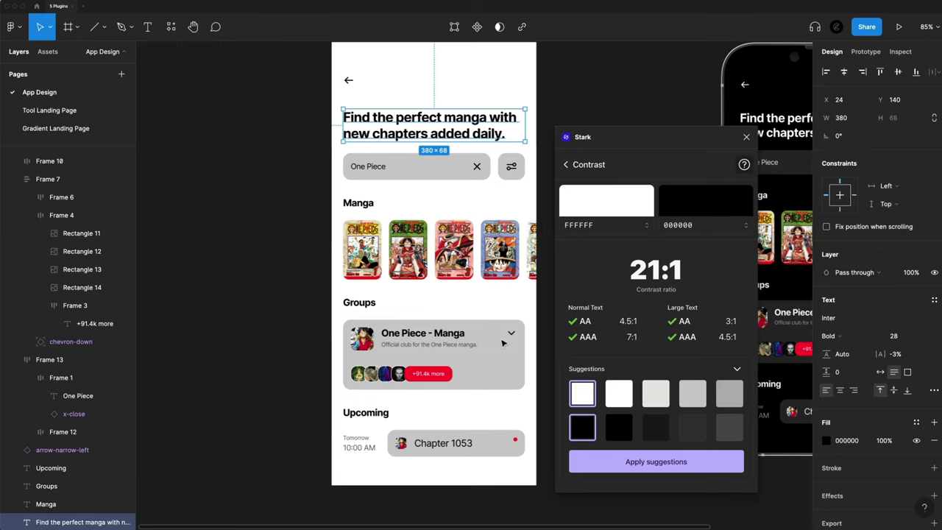
scroll(504, 343, down, 1)
scroll(425, 213, down, 2)
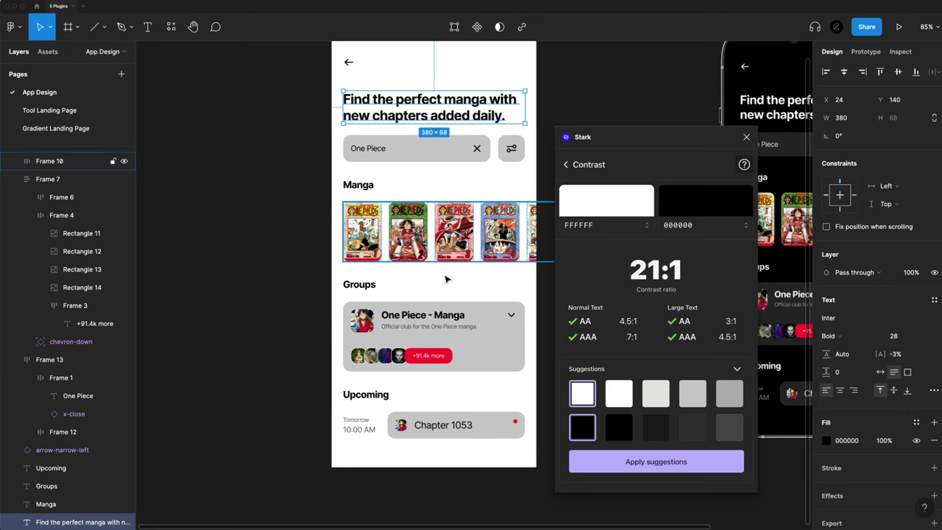
click(429, 356)
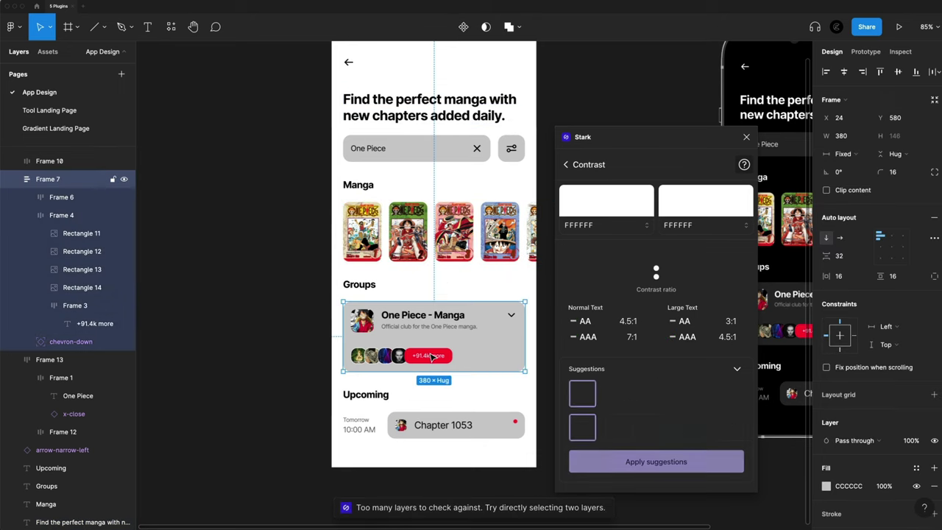
click(430, 356)
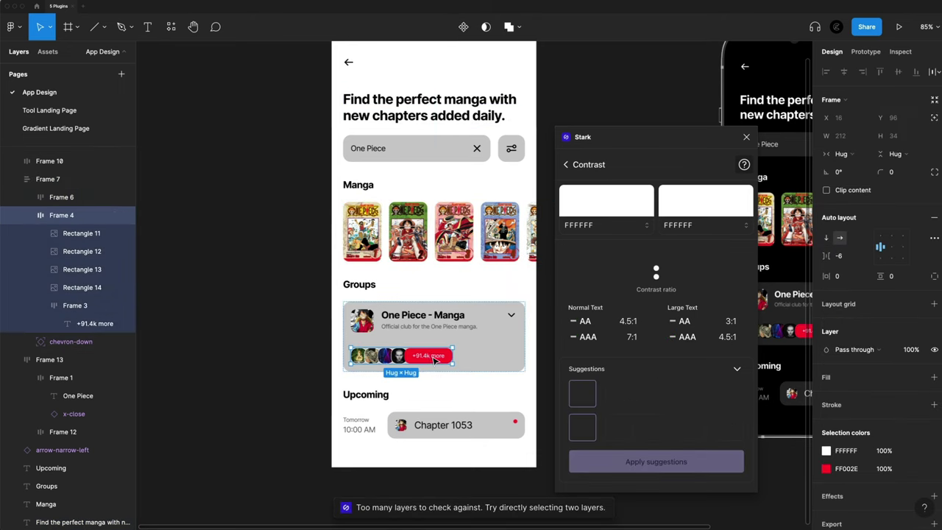
click(432, 357)
click(434, 359)
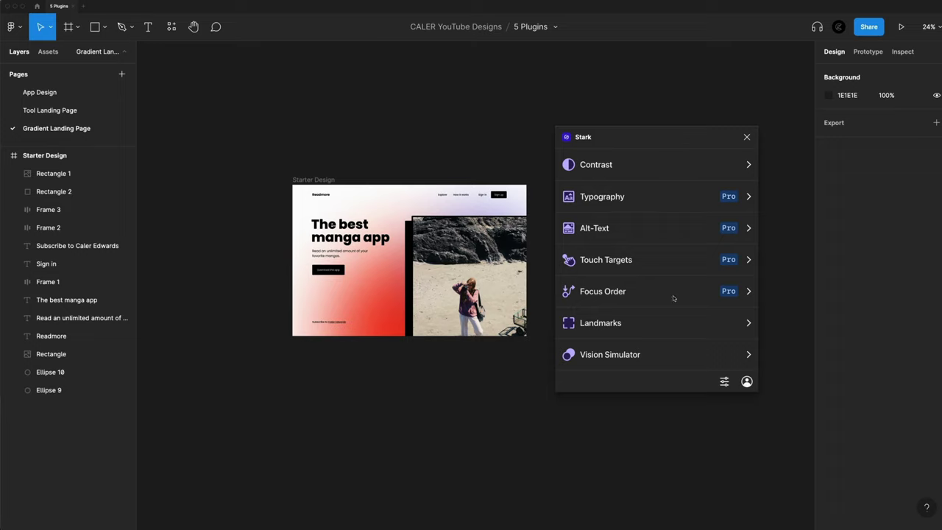
Open Stark's Vision Simulator and target the Starter Design artboard
click(648, 352)
click(763, 164)
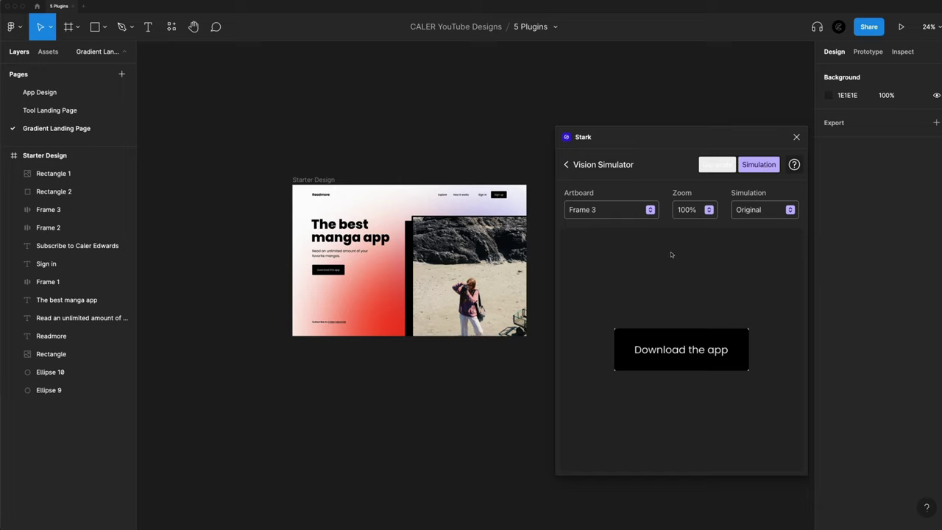
click(592, 210)
click(590, 245)
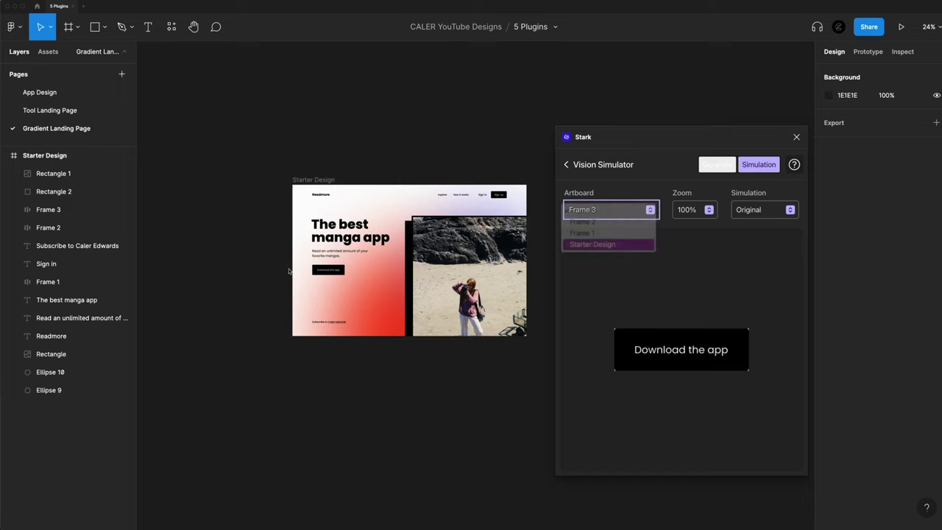
Preview Starter Design with Protanopia, then Tritanopia, and return to the Stark checks list
click(790, 210)
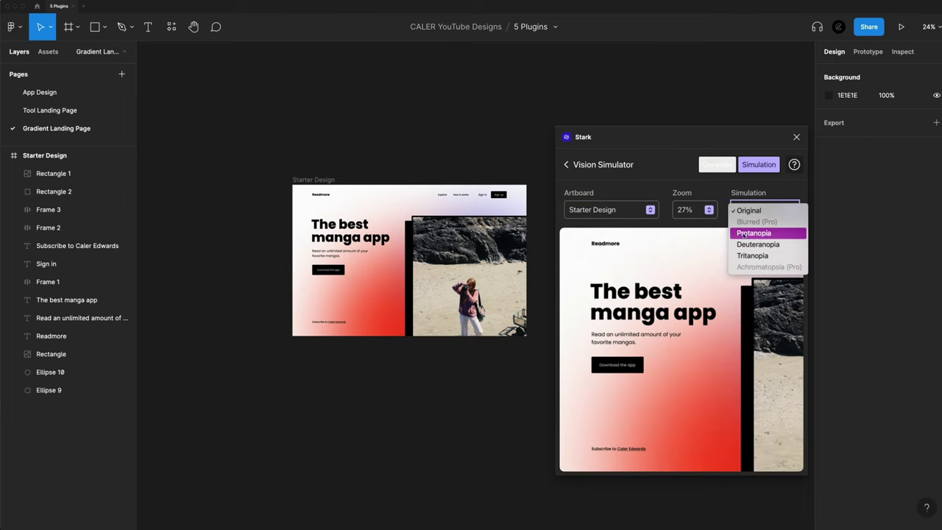
click(753, 234)
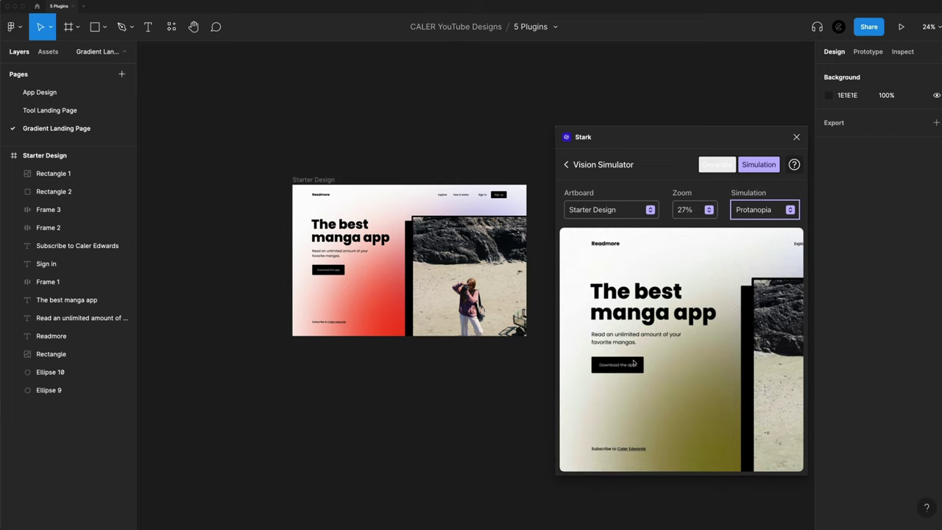
click(785, 211)
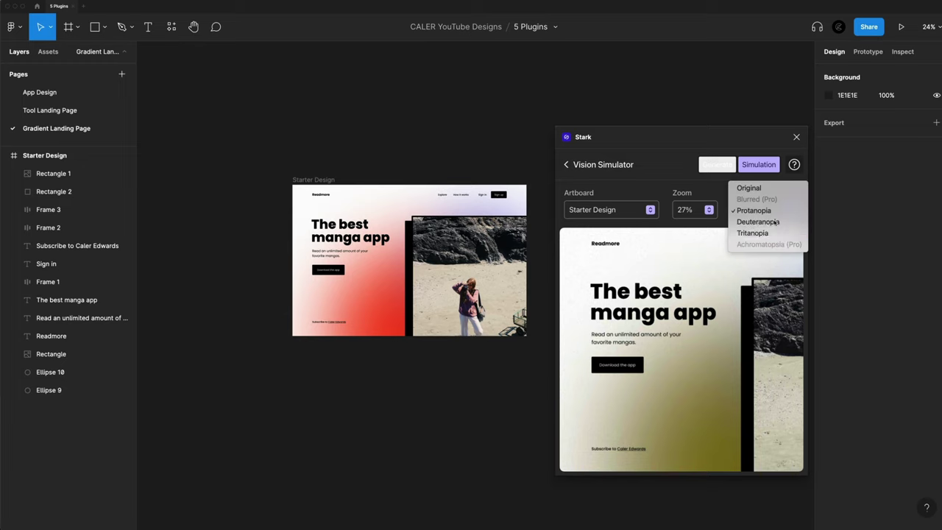
click(752, 233)
scroll(751, 269, left, 3)
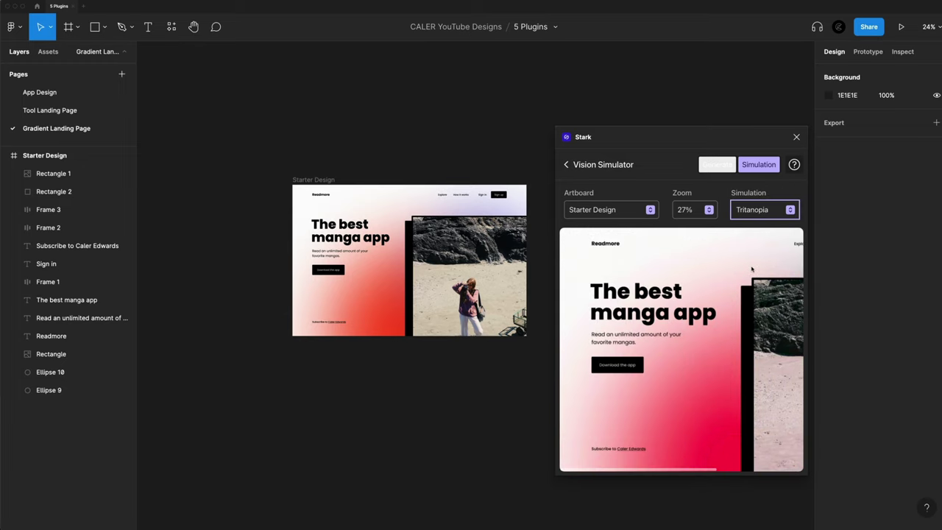
click(568, 164)
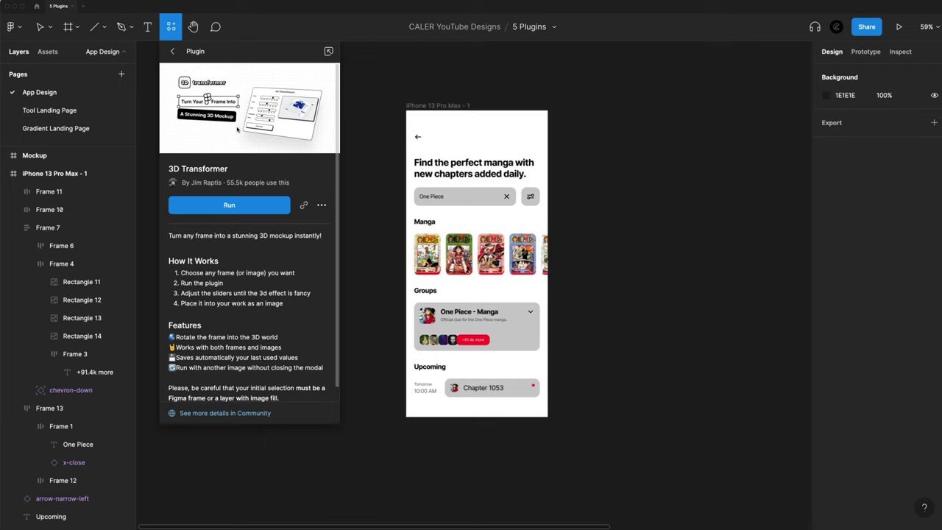
Run the 3D Transformer plugin on the iPhone 13 Pro Max - 1 frame
click(229, 206)
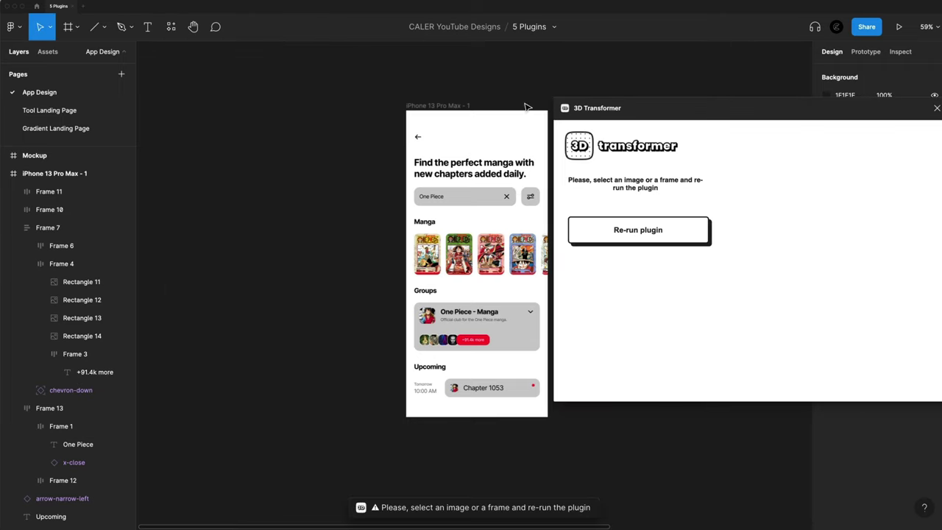
click(439, 106)
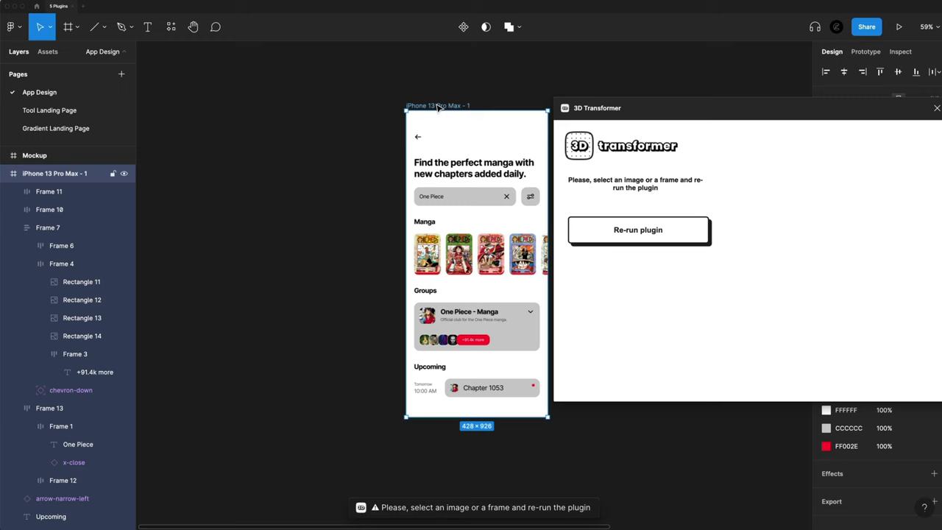
click(633, 232)
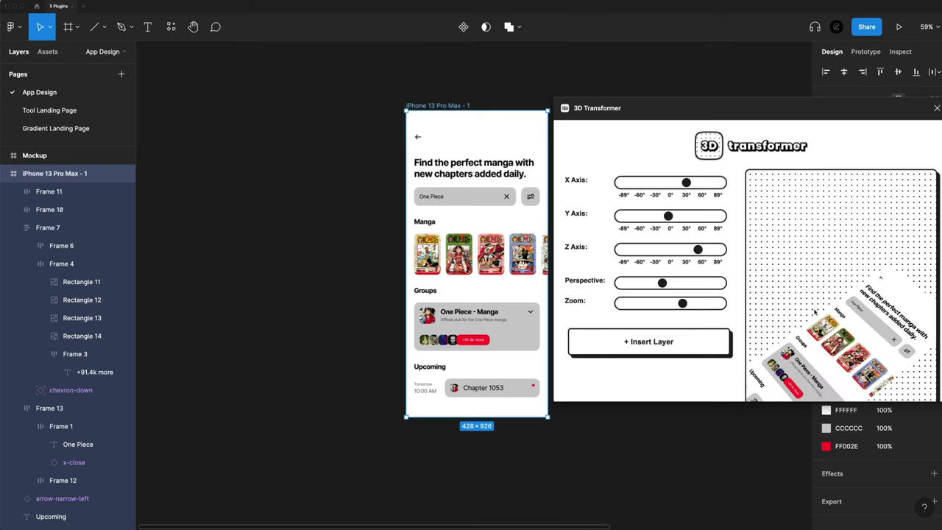
Adjust the X axis, Y axis and zoom, then insert the tilted render as an image layer
scroll(814, 313, down, 2)
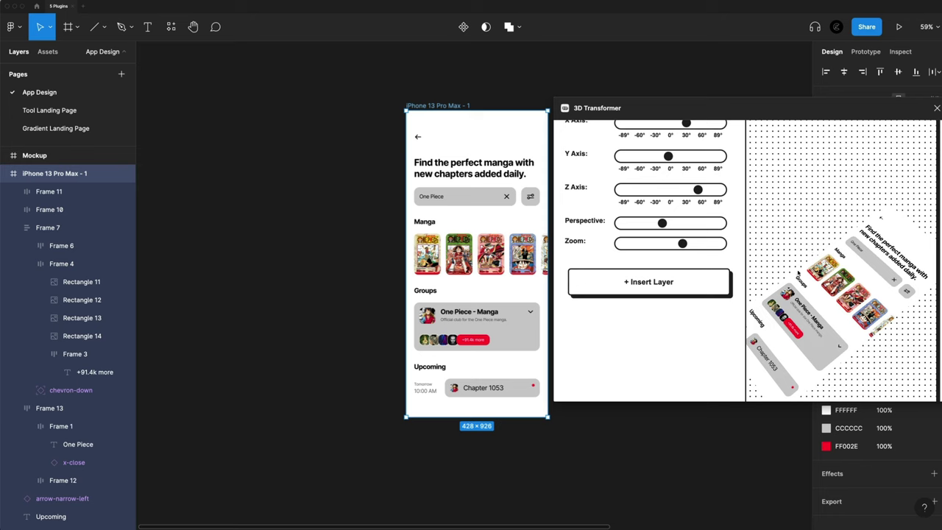
scroll(797, 271, up, 2)
click(686, 182)
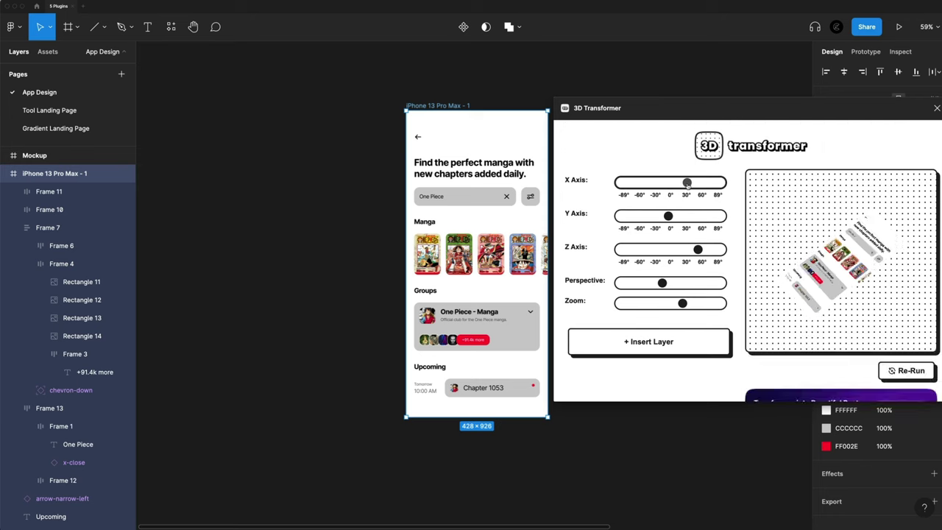
click(670, 217)
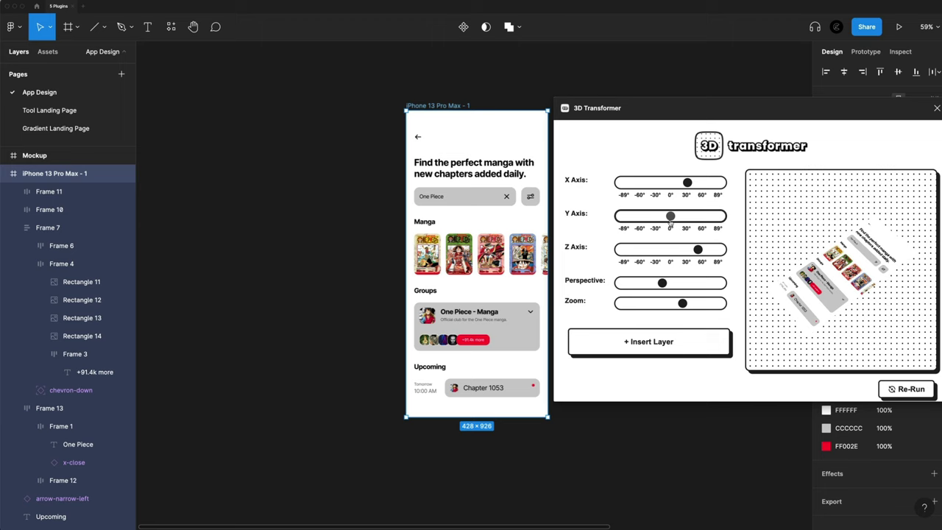
click(683, 304)
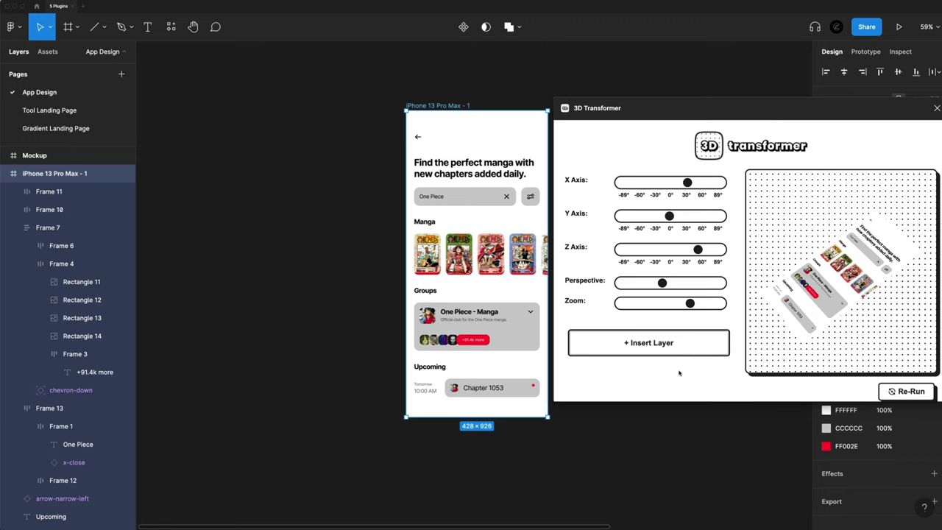
click(936, 108)
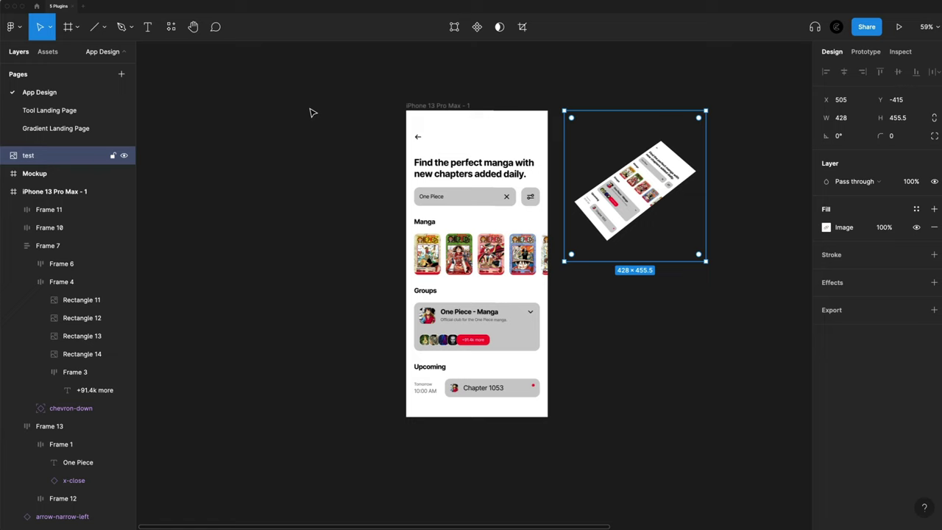
Paste the mockup onto Gradient Landing Page's right side, enlarge it to about 976×1039, and blend with Screen
click(50, 130)
key(super+v)
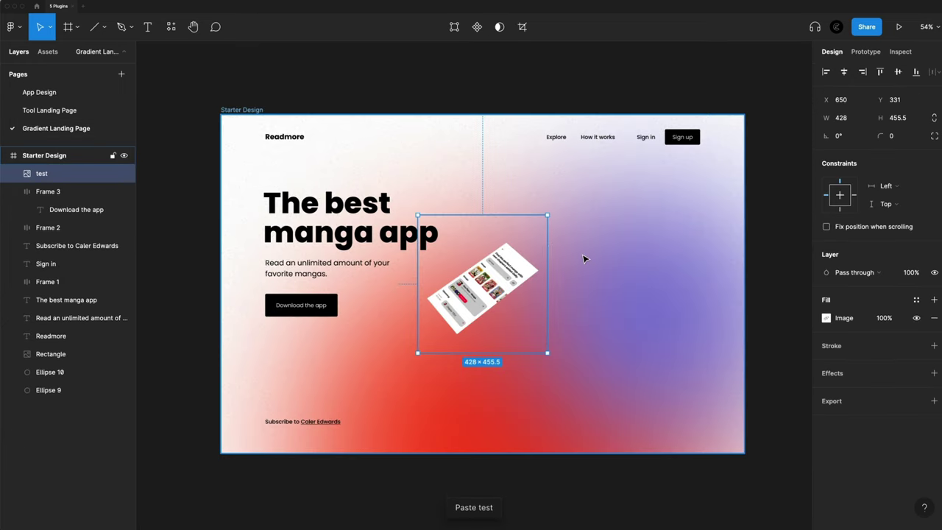
drag(491, 265, 616, 265)
drag(671, 218, 757, 162)
drag(718, 268, 692, 265)
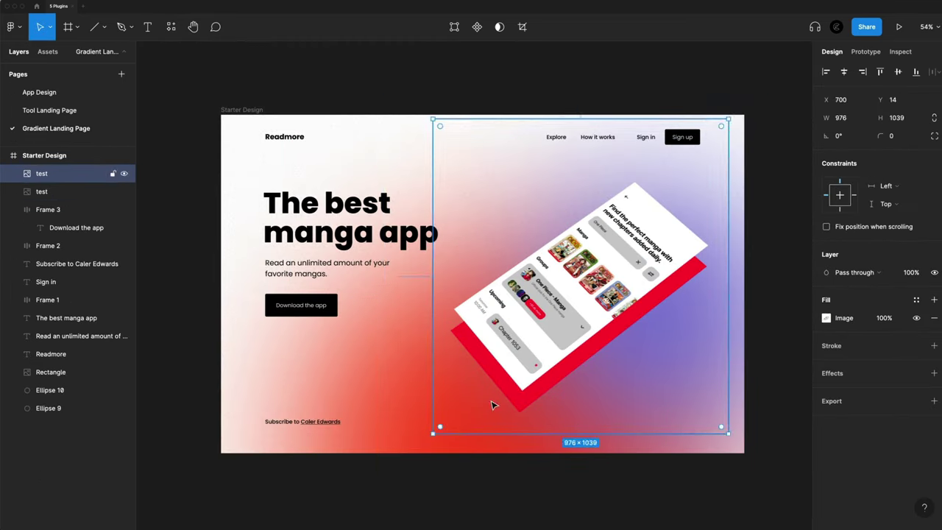
click(854, 272)
click(854, 208)
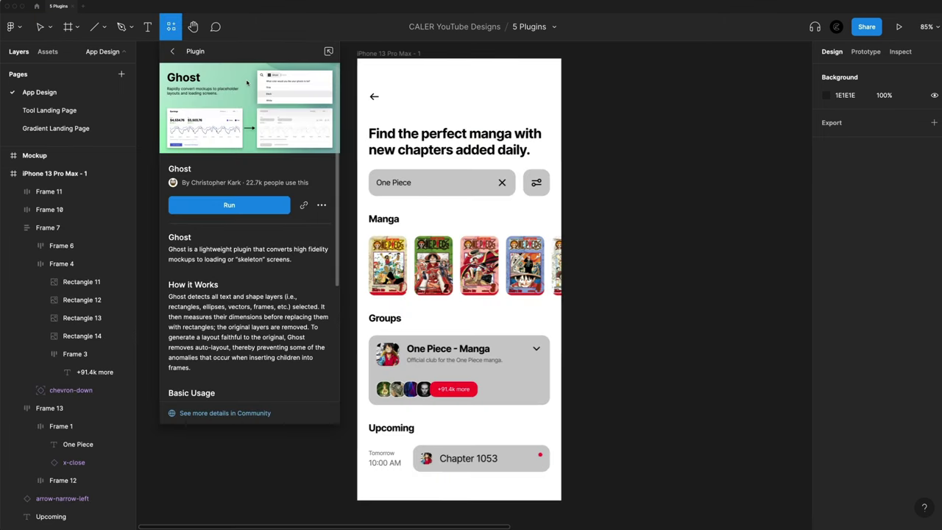
Run Ghost on the manga cover row (Frame 10) with Linear Gradient and Gray placeholders
click(237, 206)
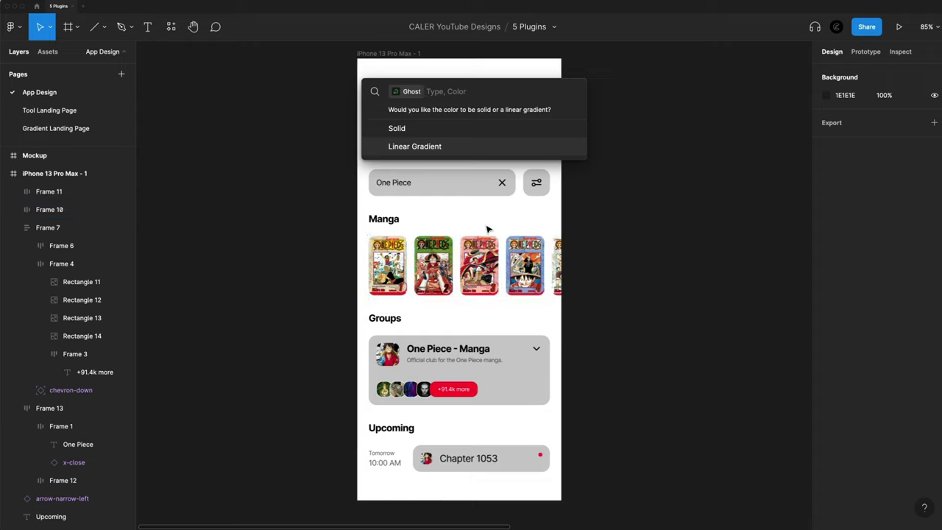
click(407, 271)
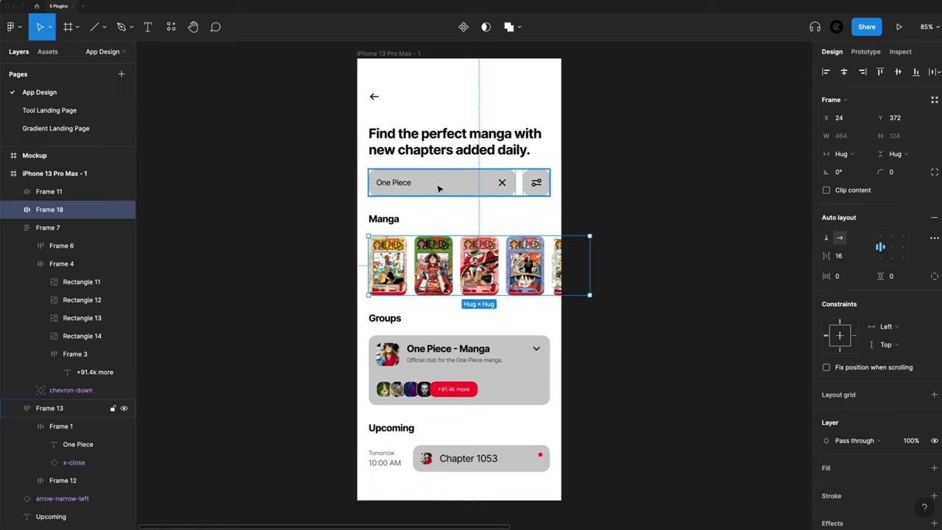
click(172, 27)
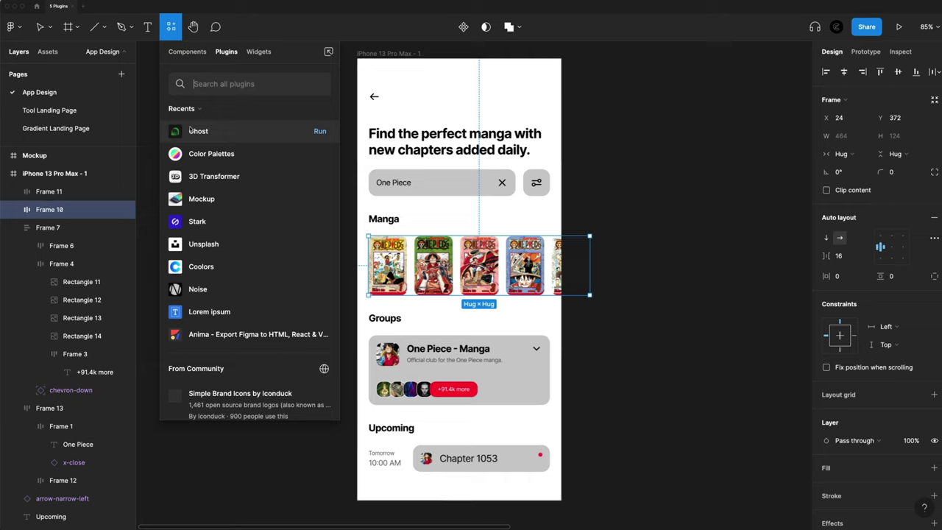
click(318, 133)
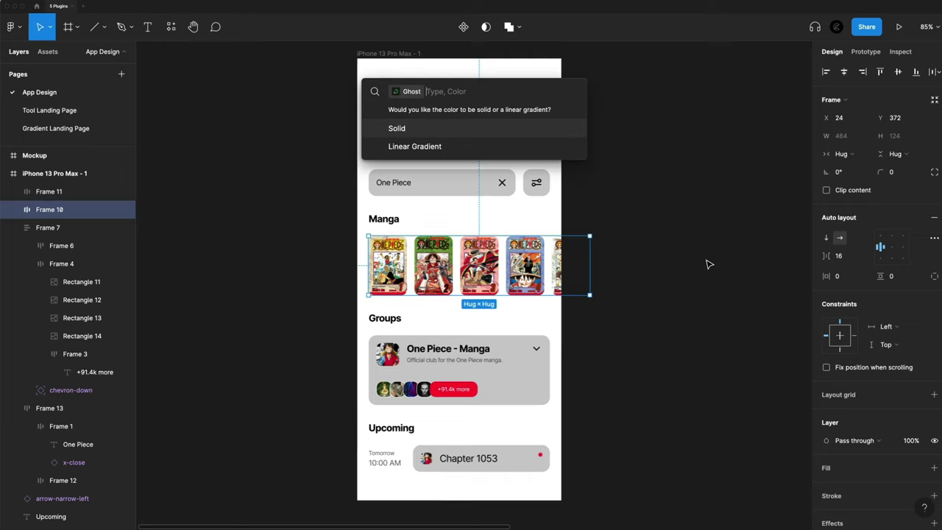
click(427, 146)
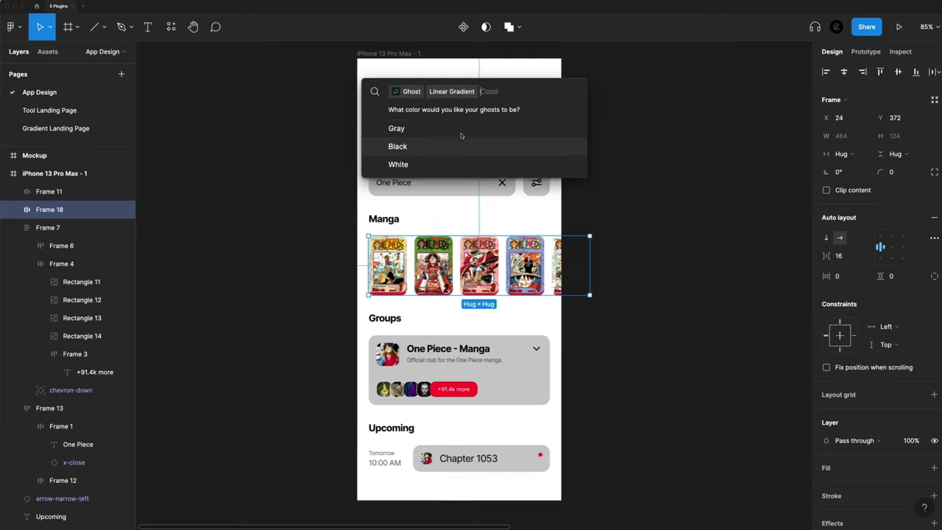
click(403, 133)
click(637, 391)
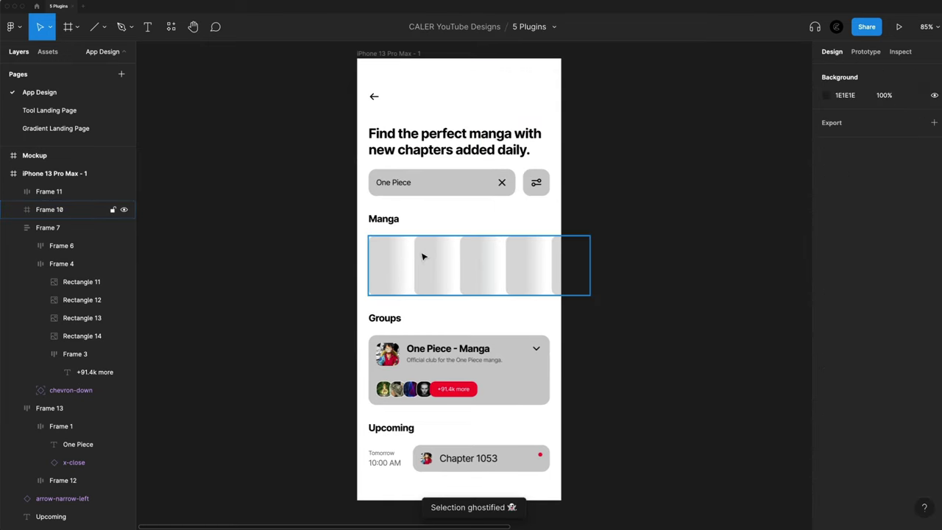
key(super+equal)
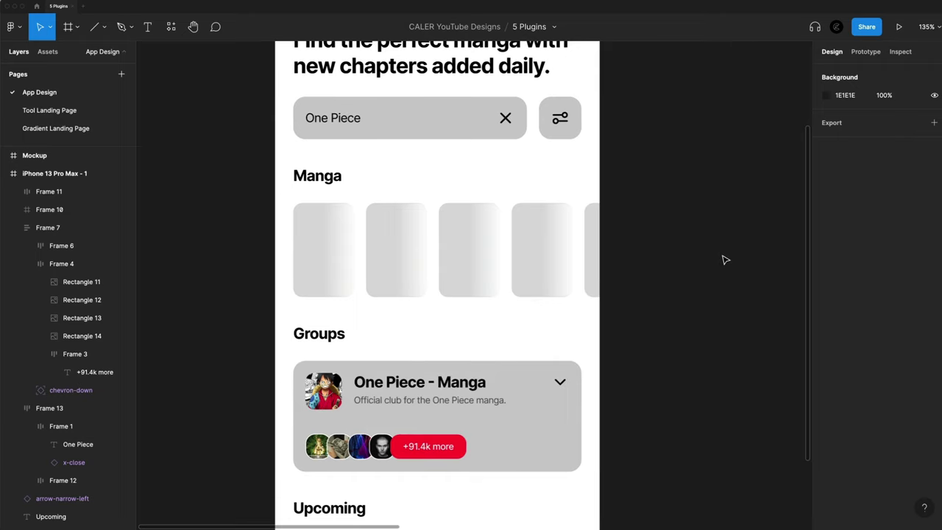
scroll(641, 229, down, 3)
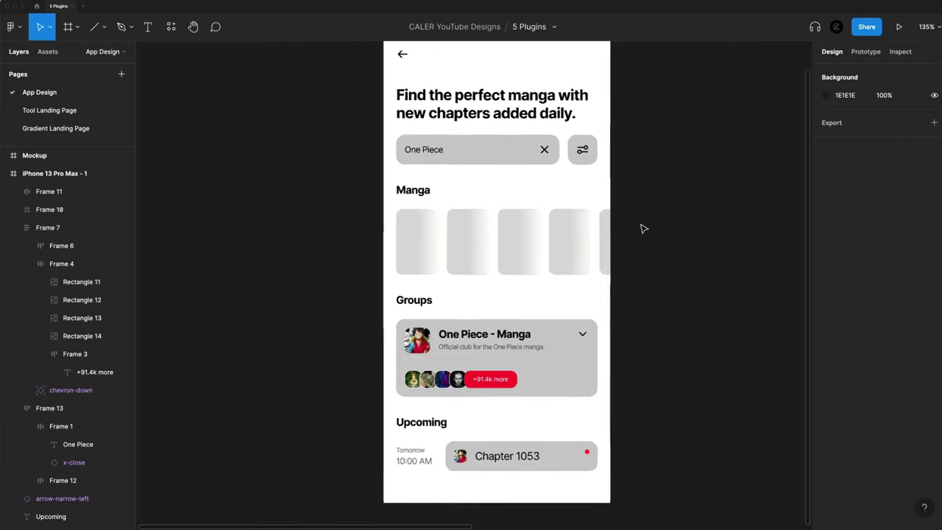
scroll(658, 250, down, 2)
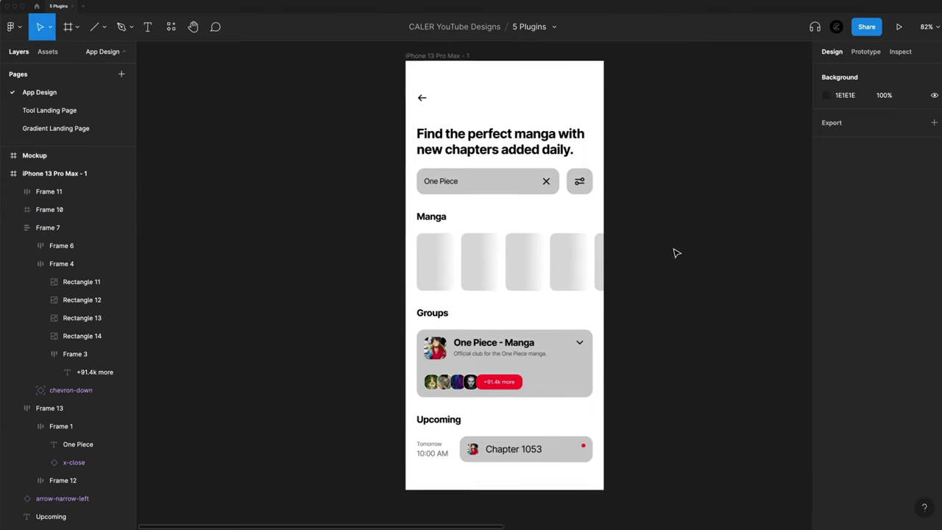
scroll(670, 261, right, 3)
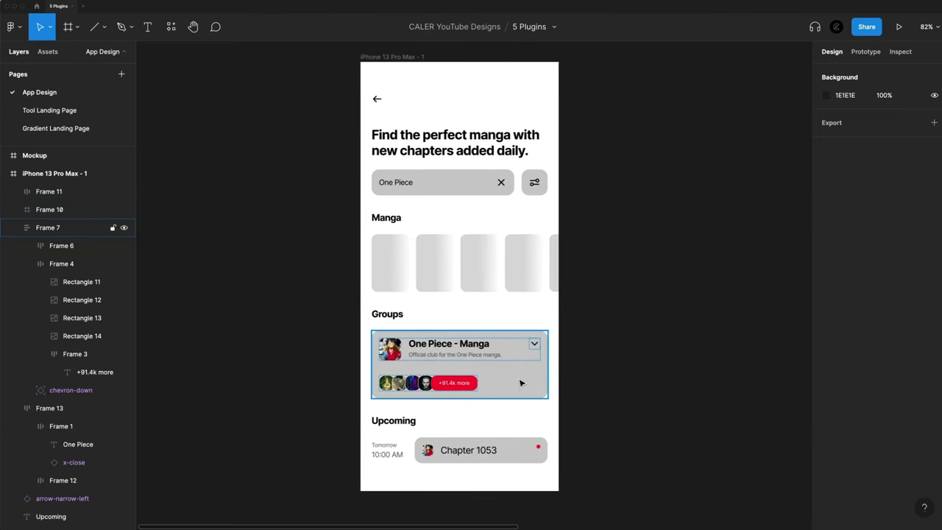
Run Ghost on the Groups card (Frame 7) with Solid and Gray placeholders
click(521, 383)
click(170, 26)
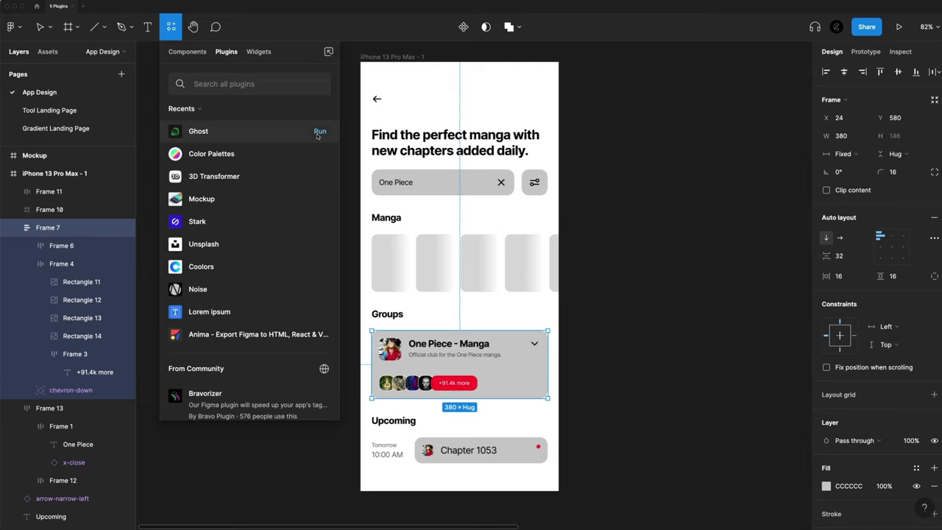
click(319, 132)
click(404, 129)
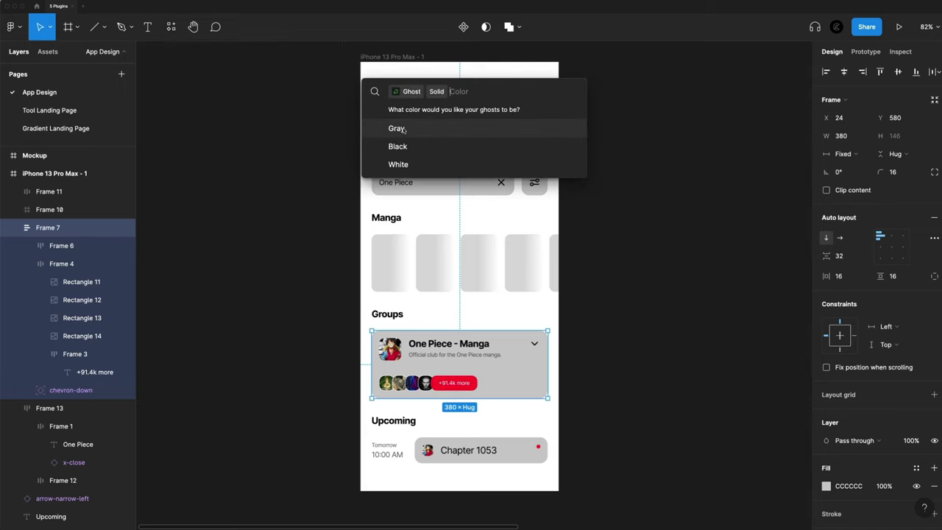
click(398, 129)
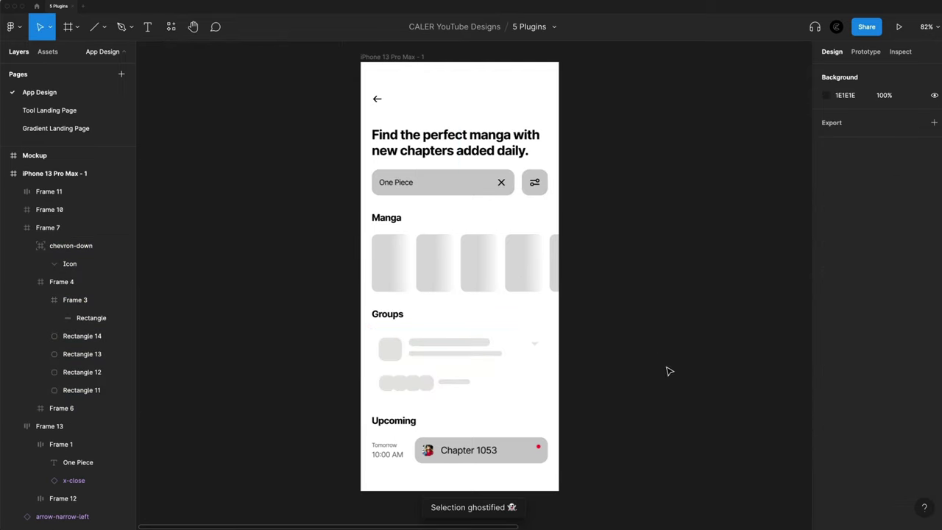
scroll(426, 418, up, 3)
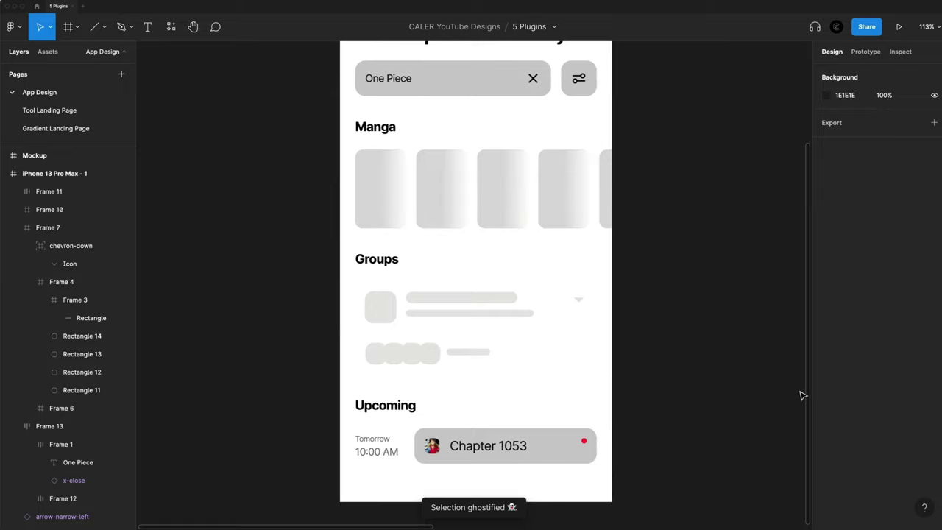
scroll(749, 386, up, 3)
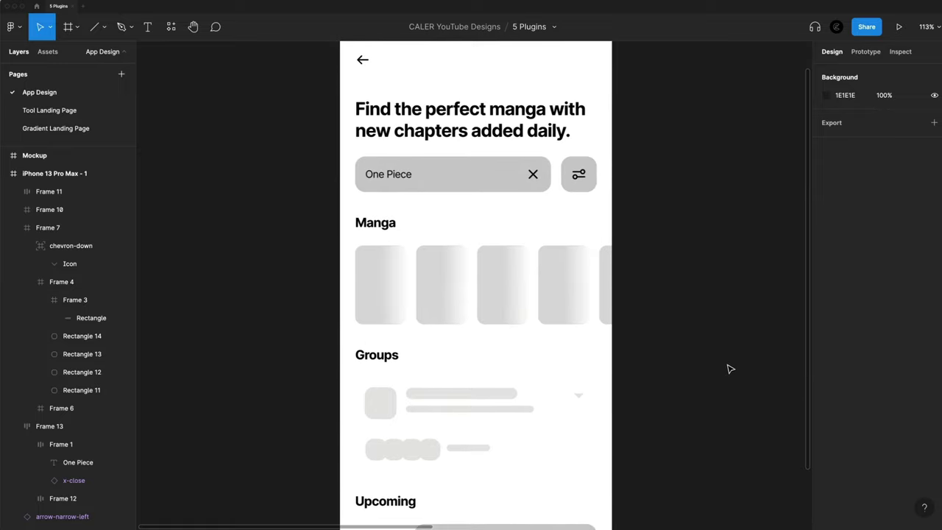
scroll(718, 359, down, 5)
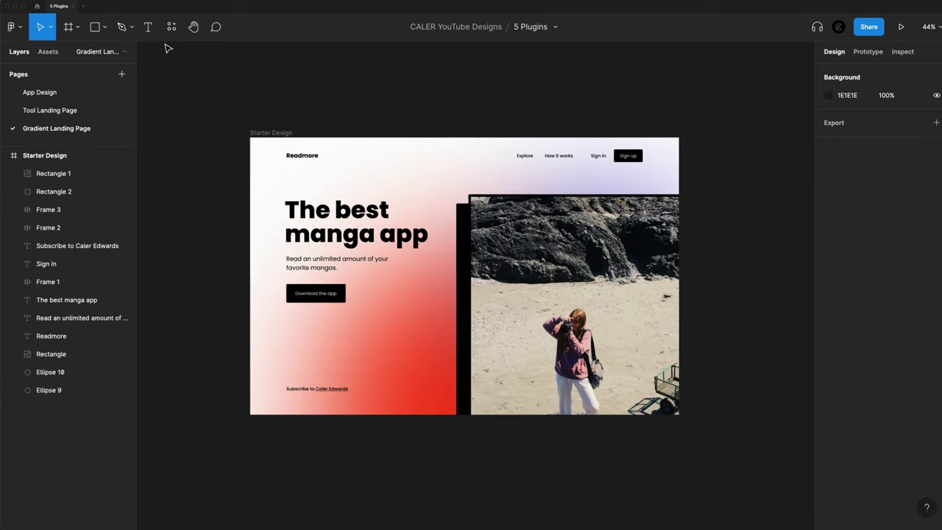
Launch the Coolors plugin and generate a couple of new five-colour palettes
click(171, 26)
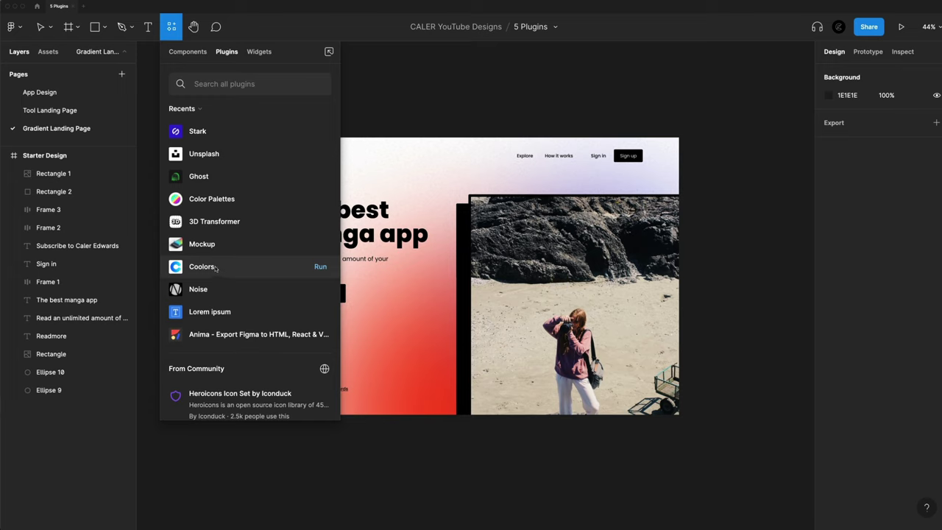
click(316, 267)
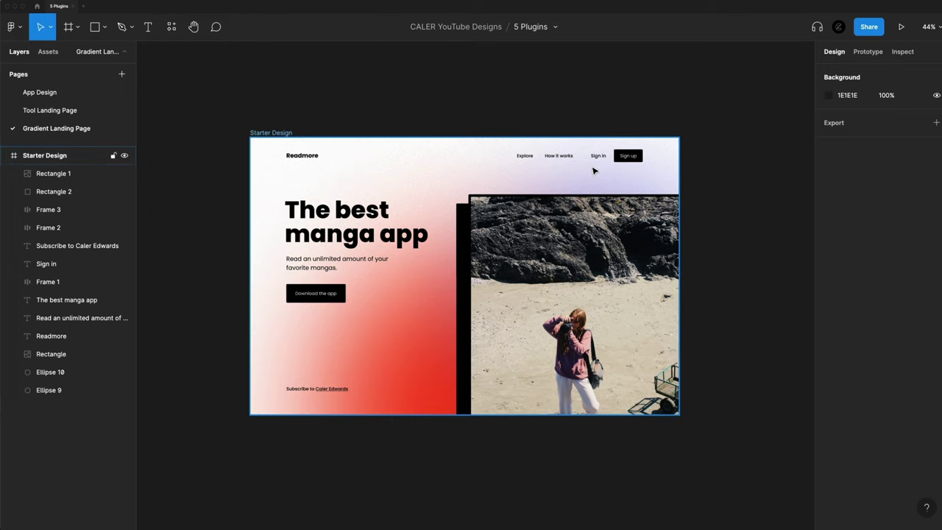
drag(845, 102, 685, 98)
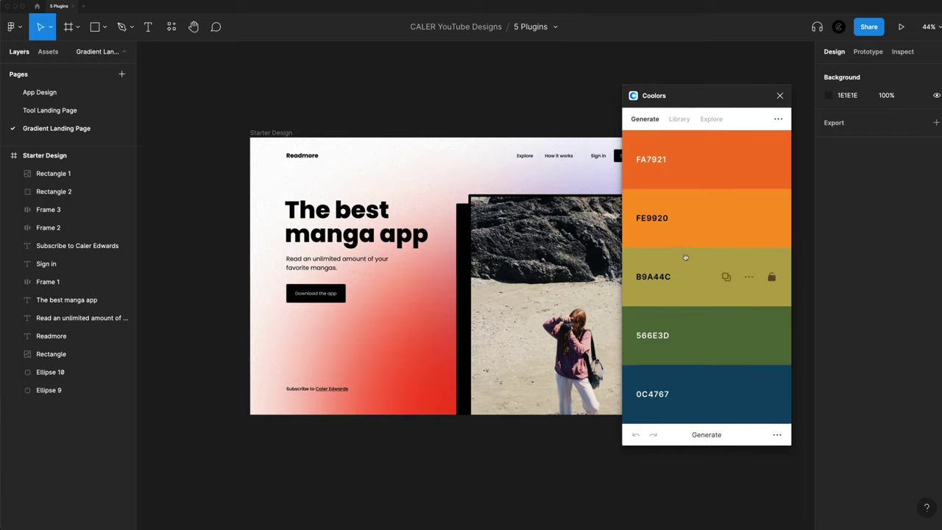
click(705, 435)
click(705, 435)
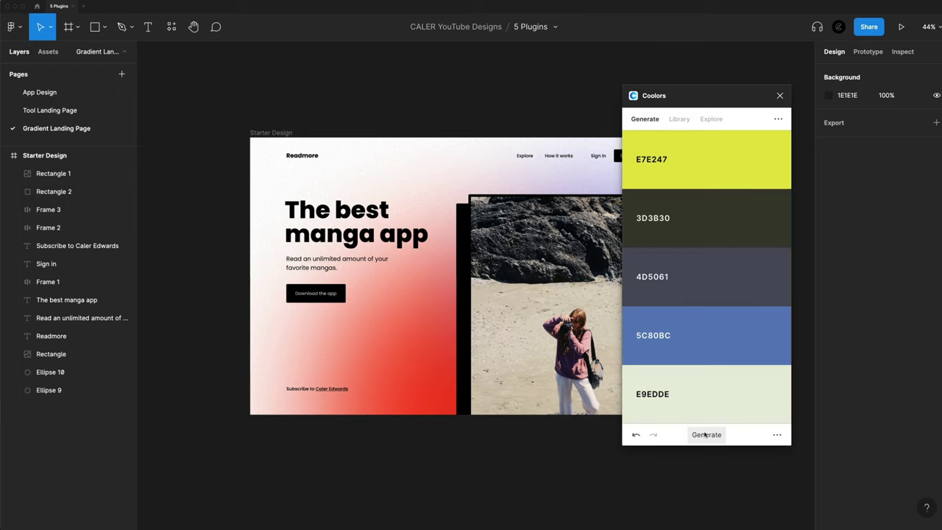
Copy and lock the E7E247 yellow, regenerate the other colours, then view the Library
mouse_move(726, 160)
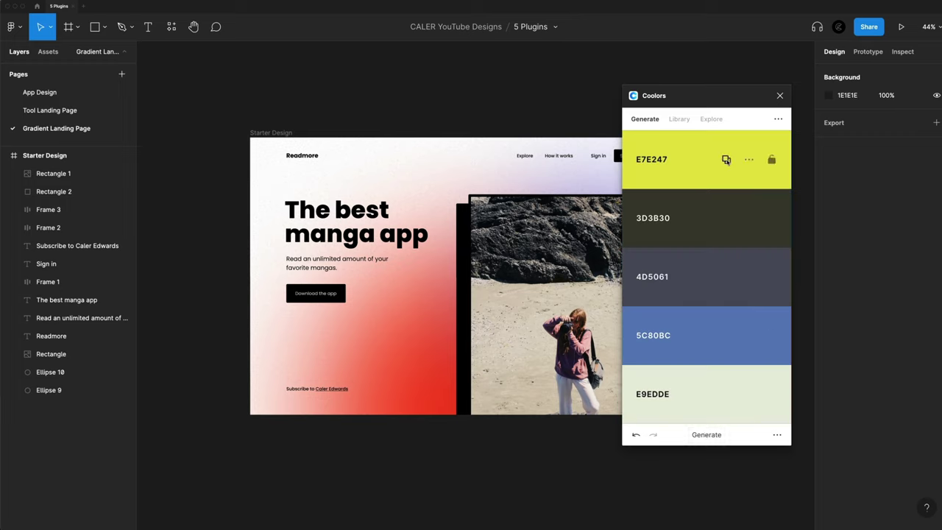
click(726, 159)
click(708, 434)
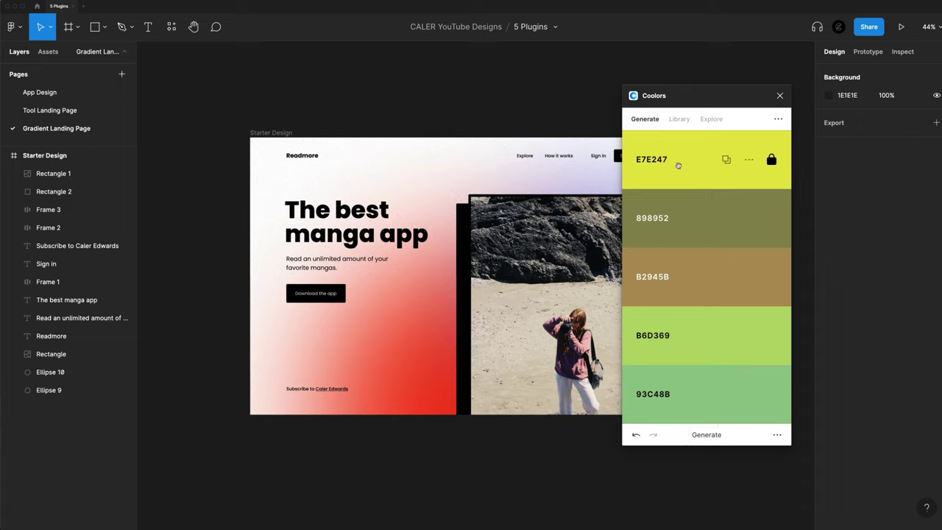
click(708, 435)
click(706, 435)
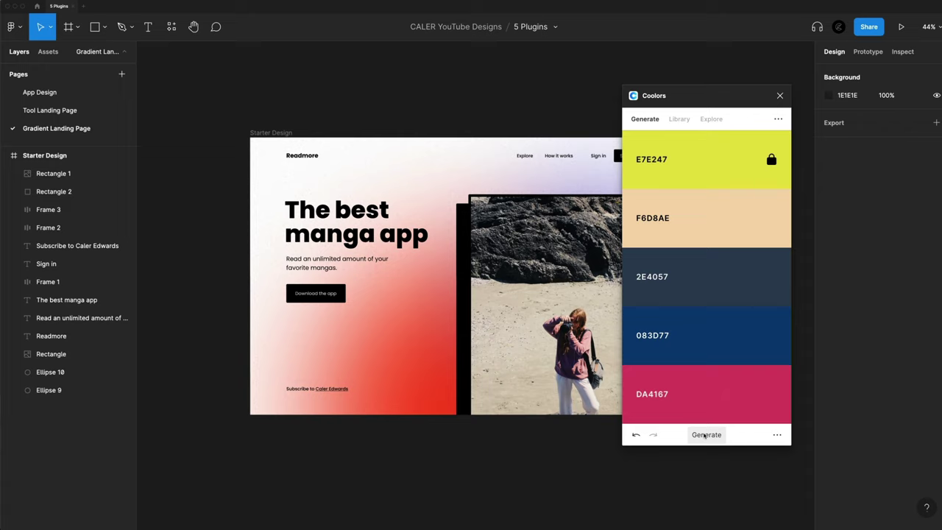
click(705, 435)
click(680, 120)
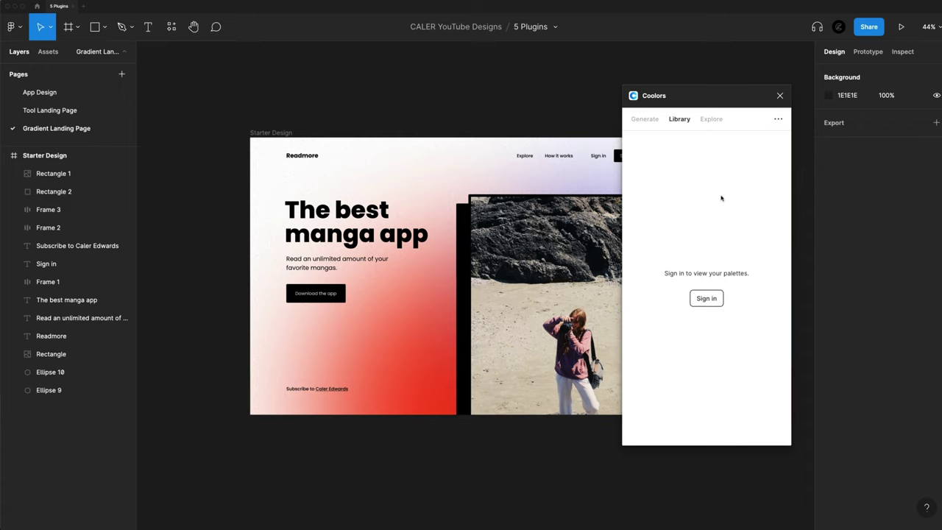
Browse trending Coolors palettes filtered to those featuring black
click(711, 119)
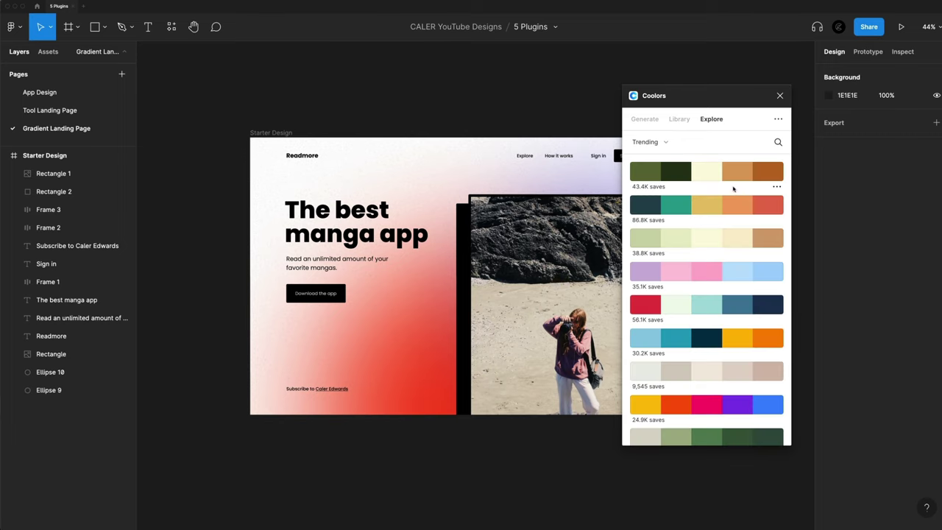
click(667, 144)
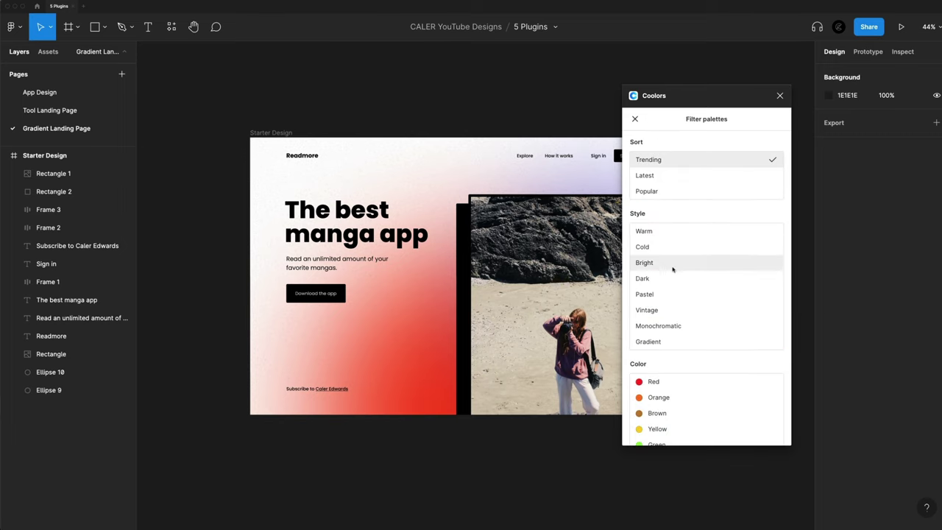
click(635, 118)
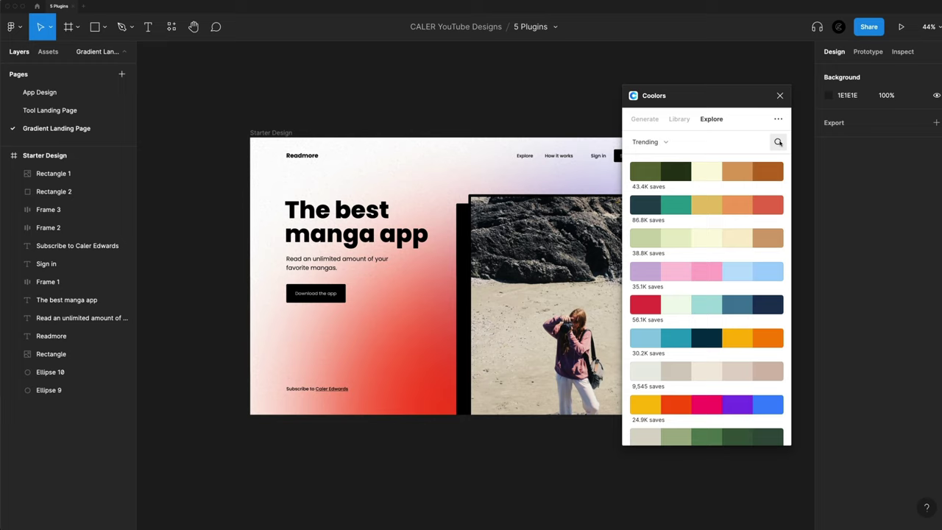
click(659, 143)
scroll(672, 339, down, 4)
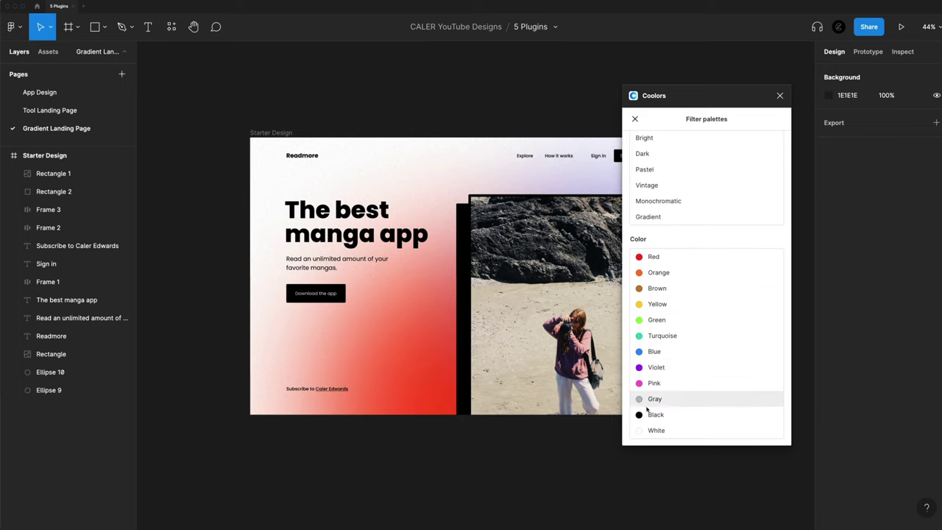
click(639, 416)
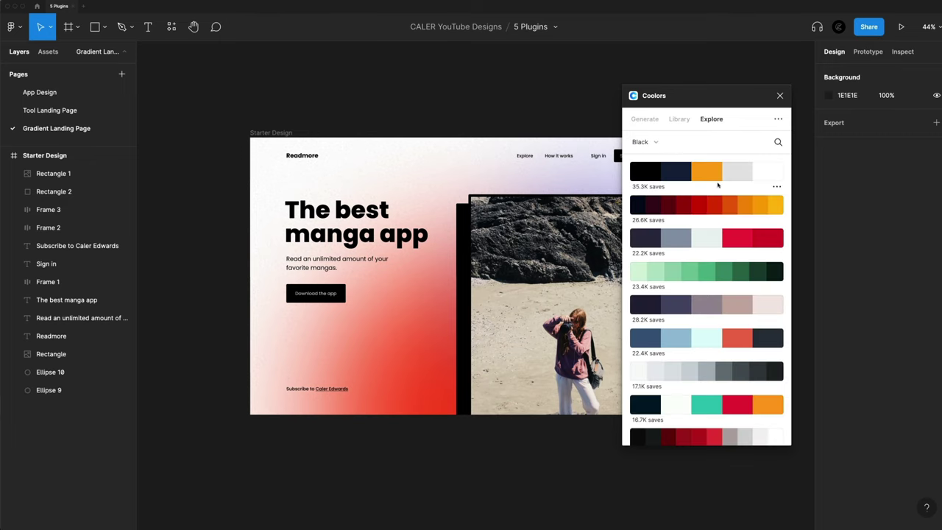
scroll(718, 185, down, 15)
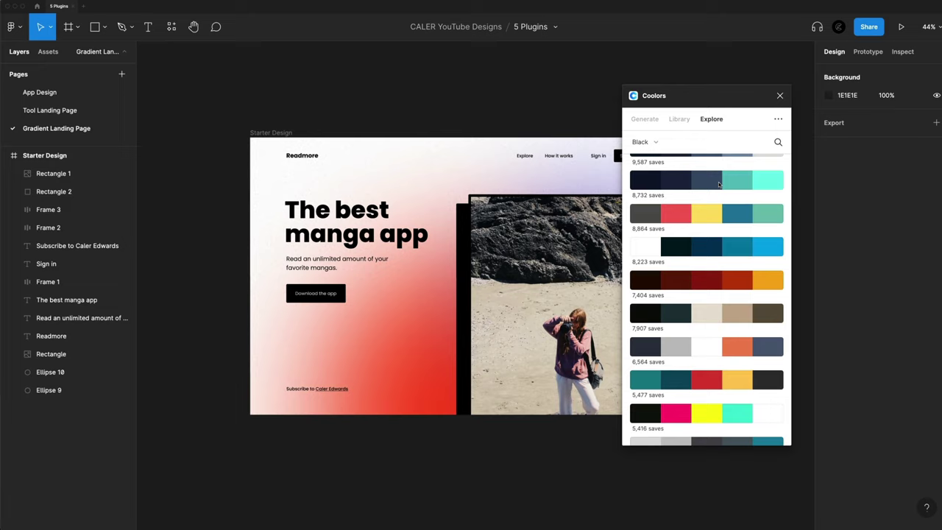
Add a black palette's colours to the document as a swatch group aligned with the frame's left edge
click(776, 261)
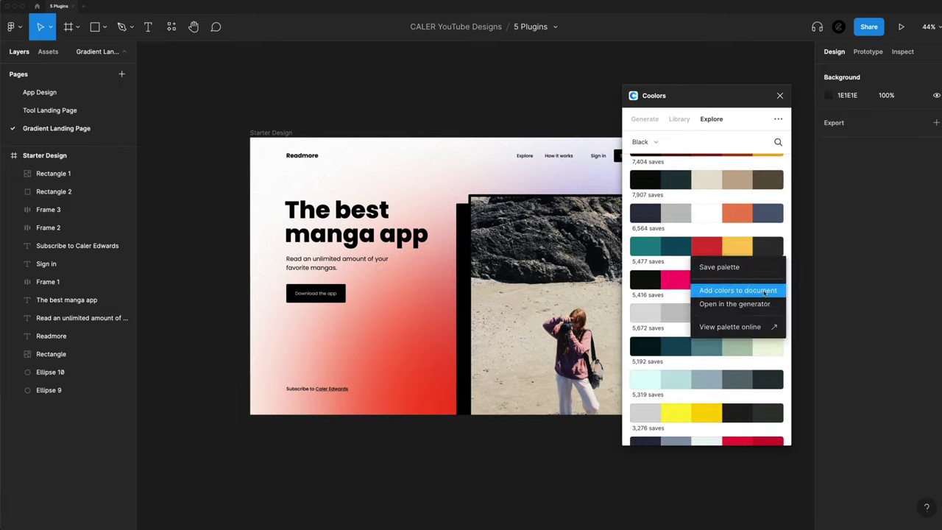
click(737, 291)
click(329, 106)
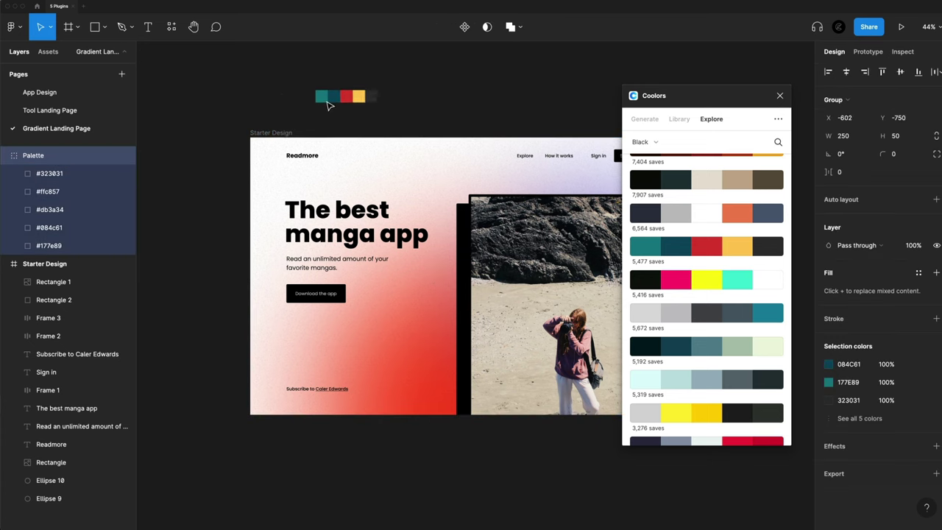
drag(329, 105, 264, 115)
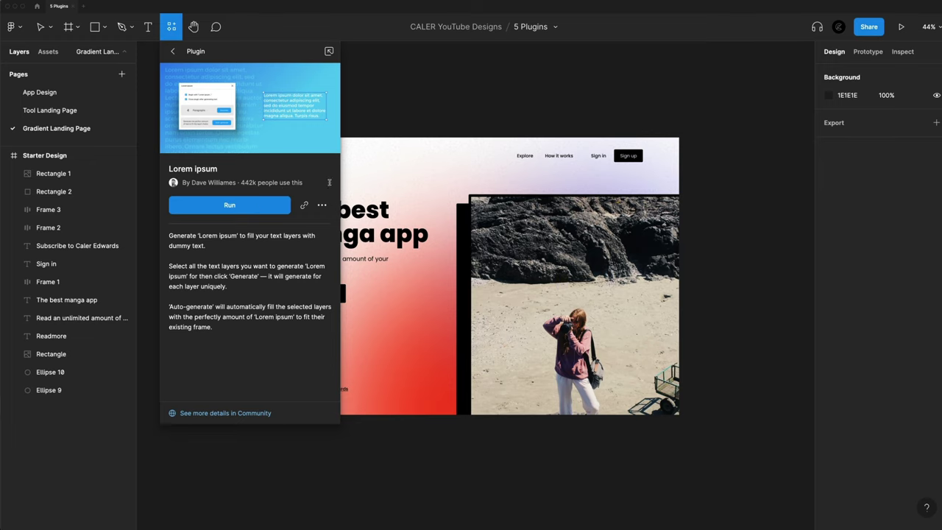
Launch the Lorem ipsum plugin and select the landing page subtitle text
click(255, 209)
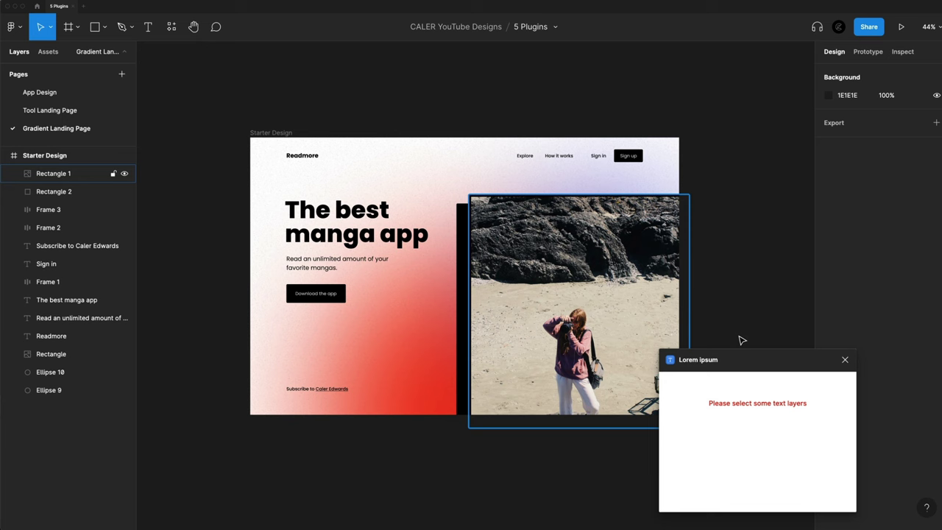
drag(736, 360, 717, 203)
click(321, 258)
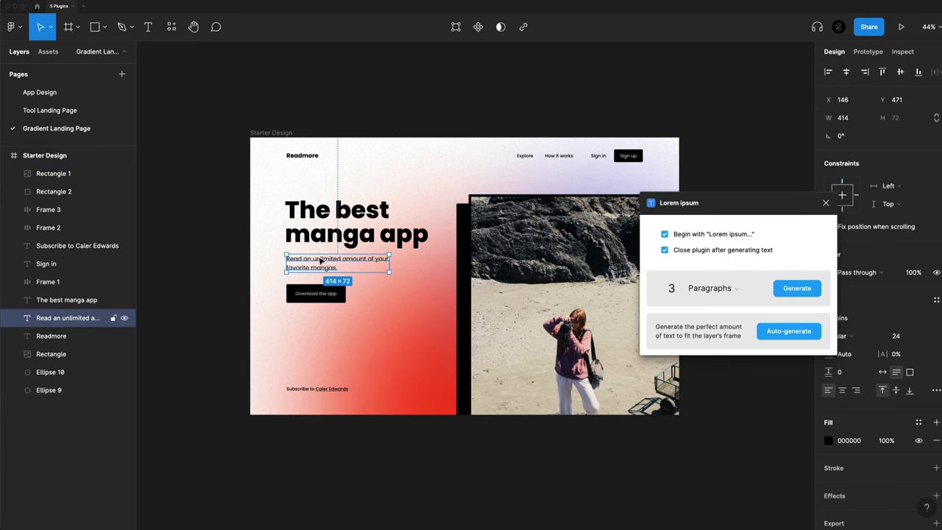
Generate 10 words not beginning with "Lorem ipsum" into the subtitle
click(752, 290)
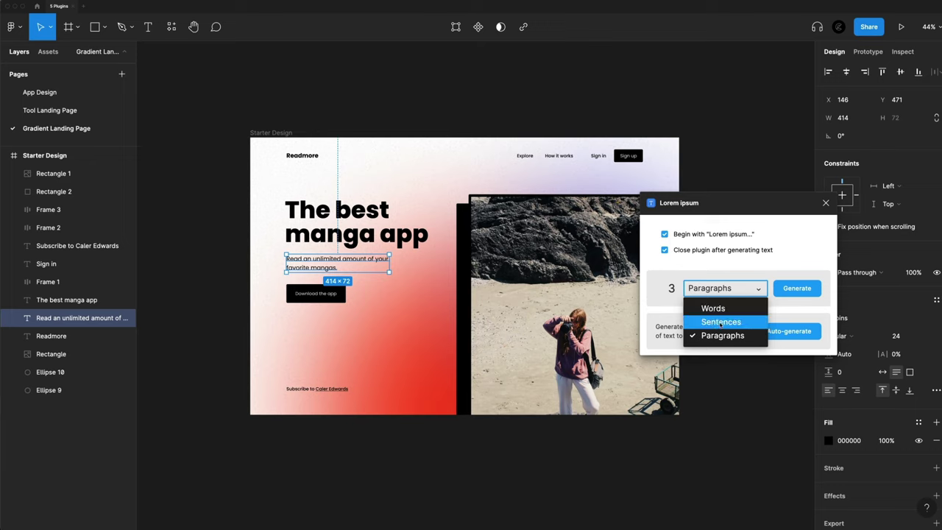
click(711, 308)
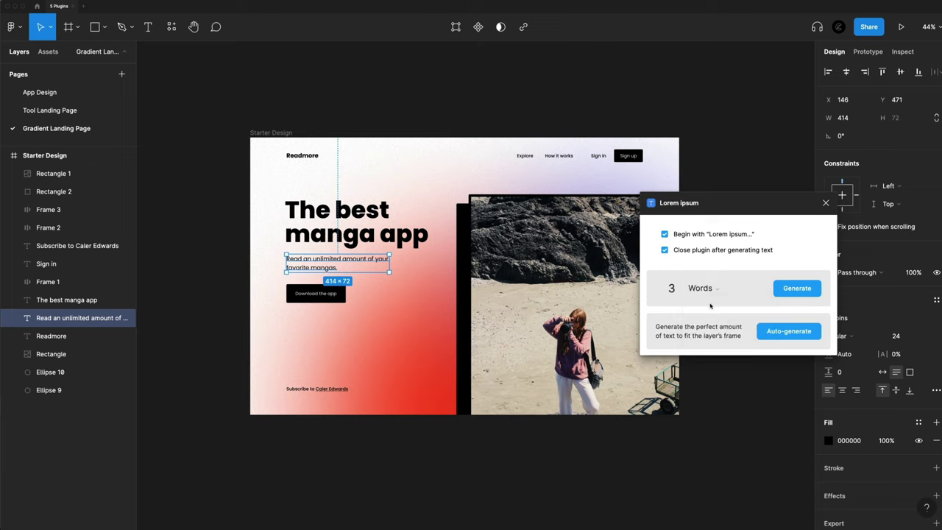
click(671, 288)
key(BackSpace)
text(10)
click(663, 234)
click(797, 289)
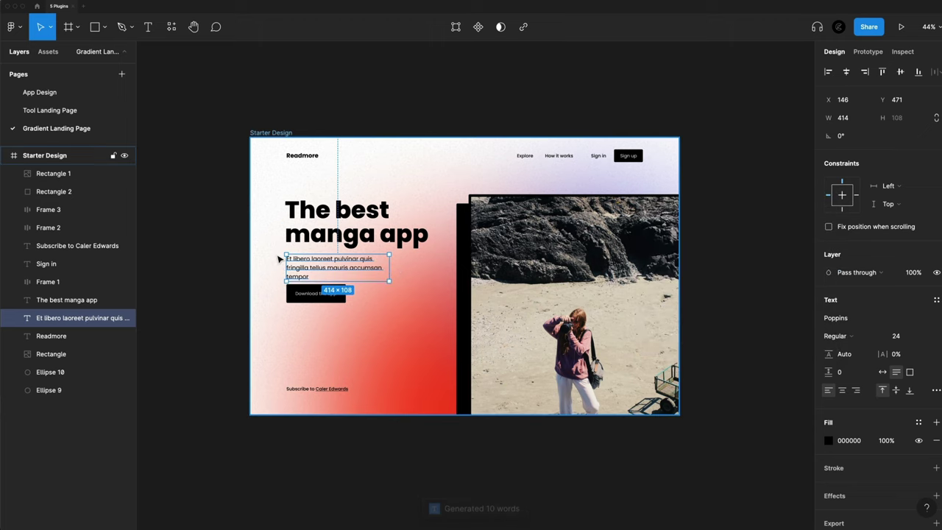
click(454, 454)
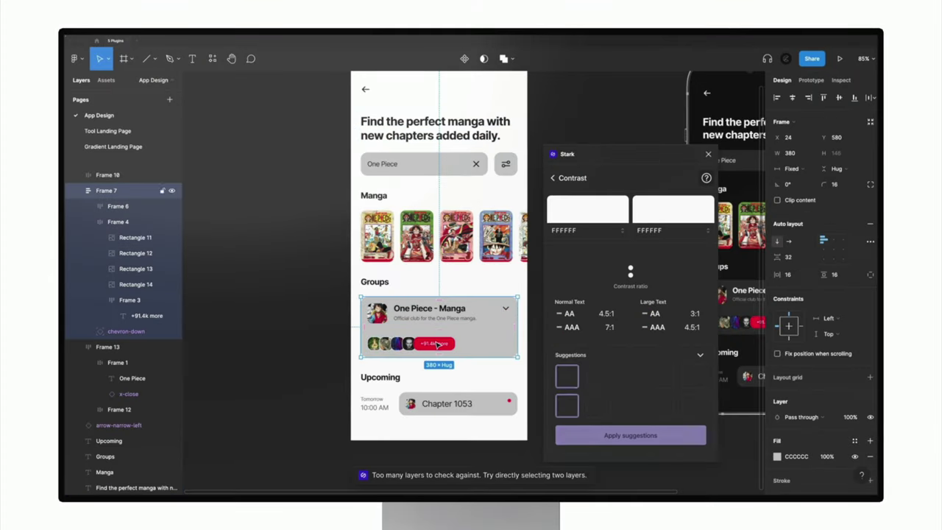
click(440, 344)
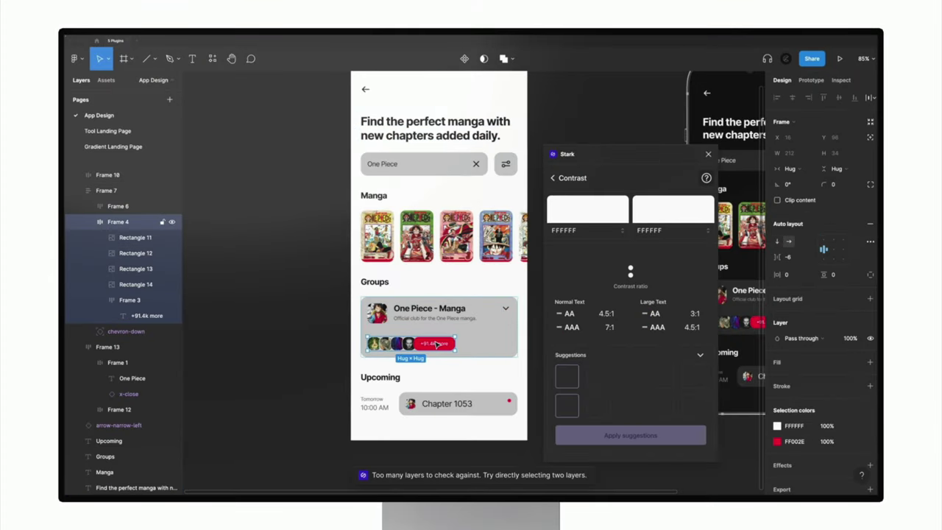
double_click(440, 344)
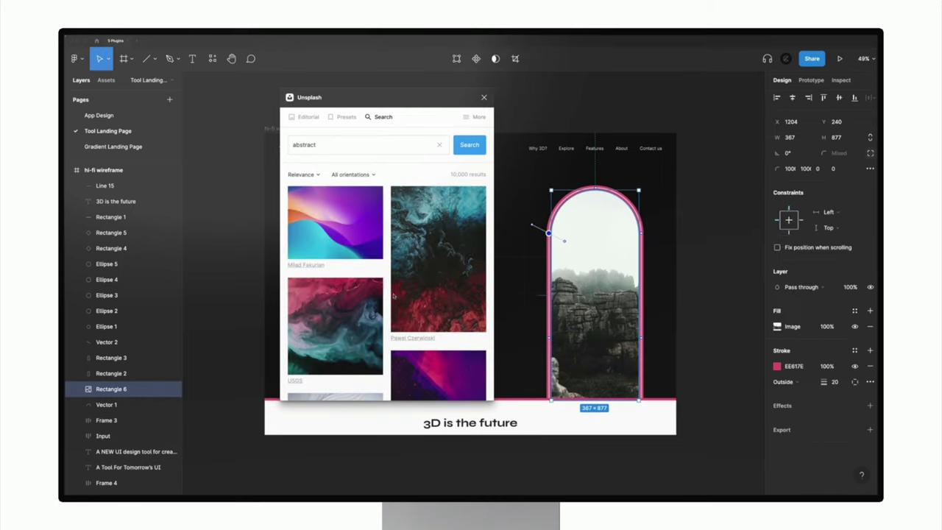
scroll(396, 296, down, 5)
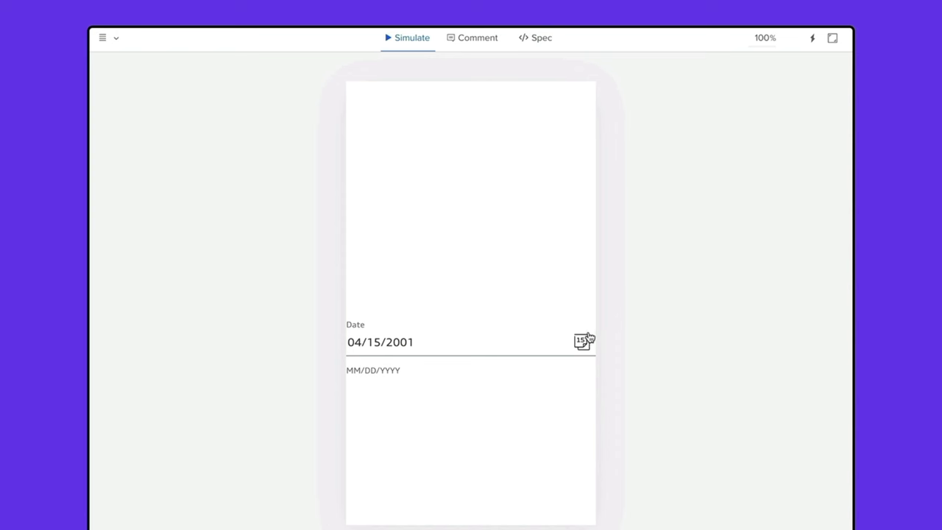
click(583, 341)
Step the simulated date picker forward one month to May 2021
click(568, 313)
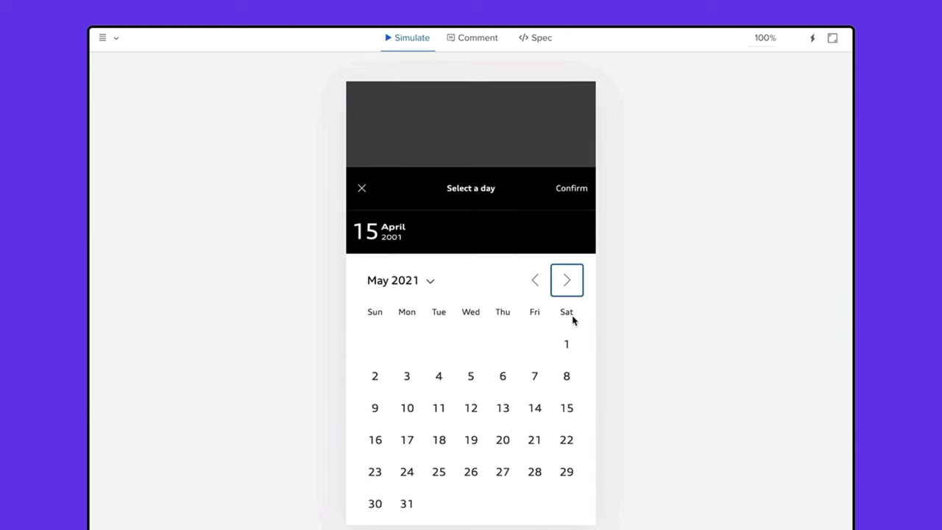